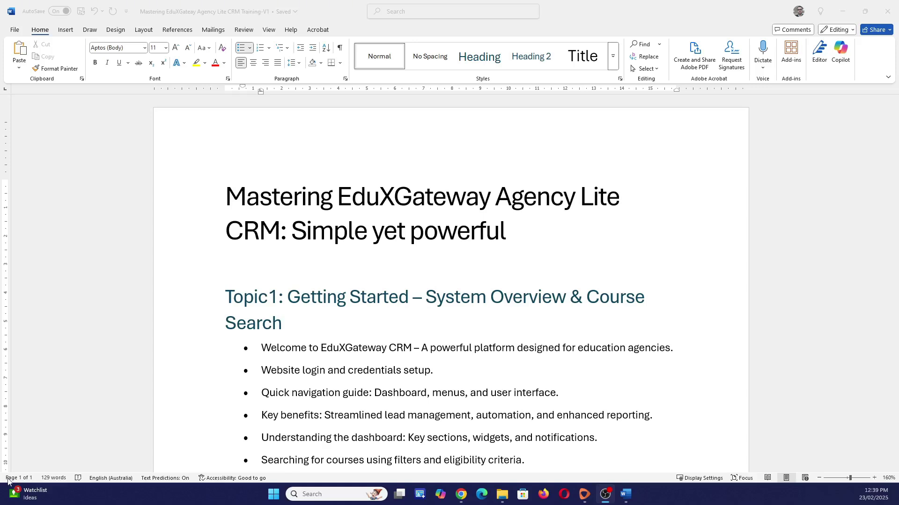
Look through the Topic 1 outline on getting started, system overview and course search in the training document.
scroll(394, 371, down, 6)
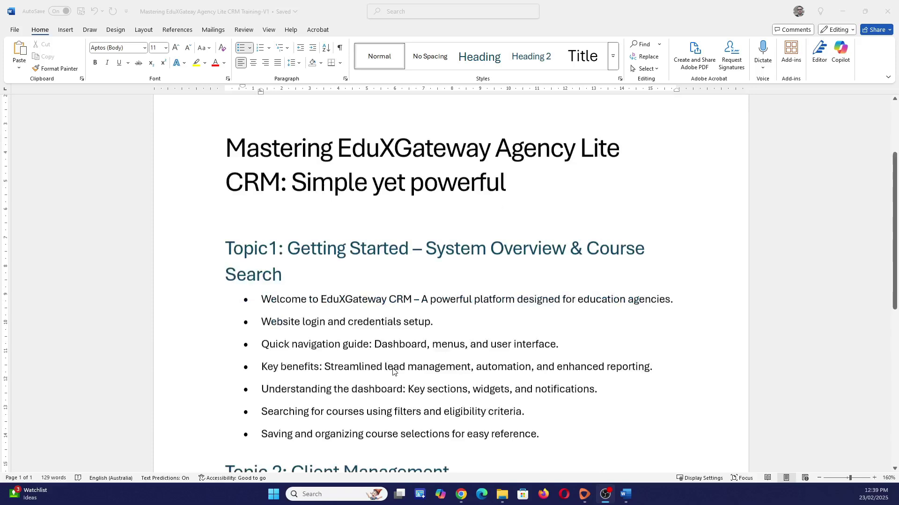
scroll(392, 372, down, 3)
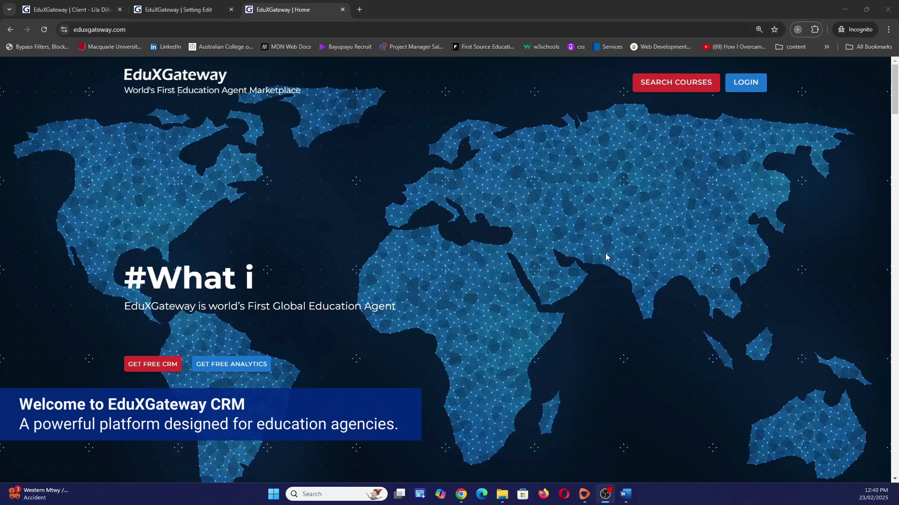
Switch to the EduXGateway website in the browser, open its login page and sign in with the filled-in credentials.
click(737, 84)
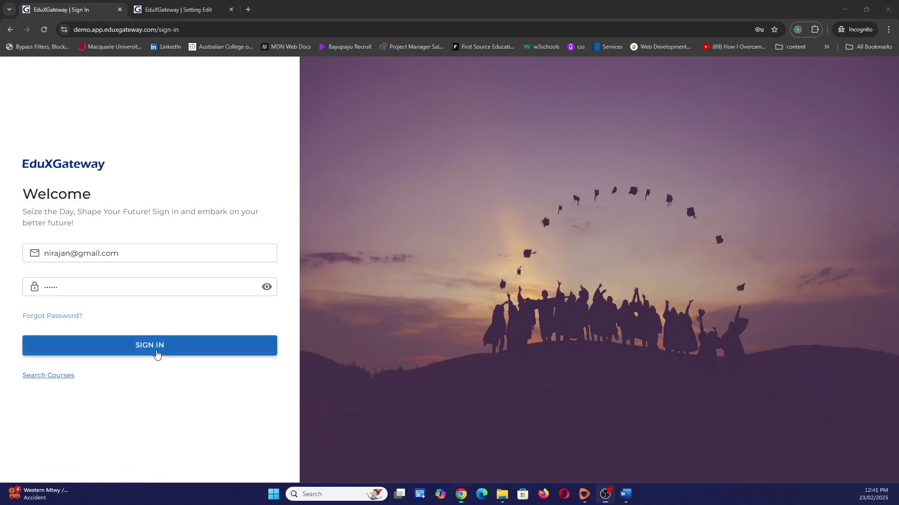
click(156, 353)
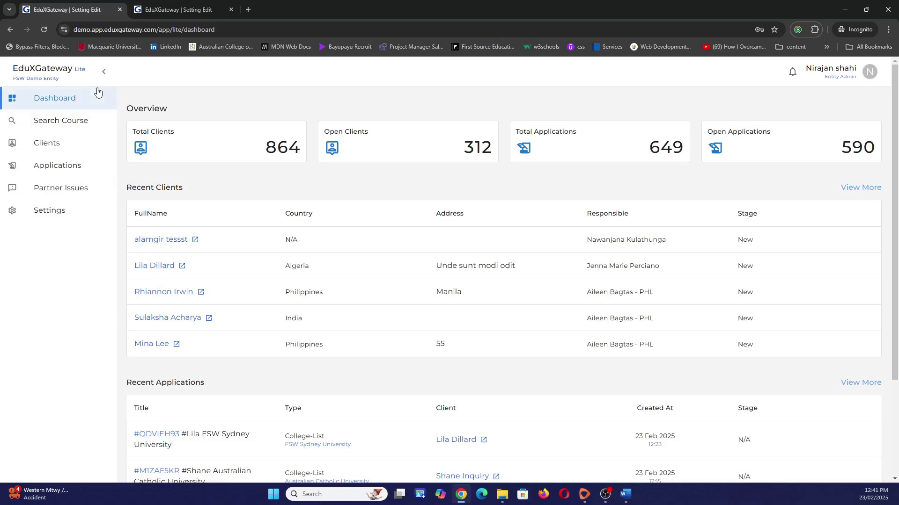
Collapse and re-expand the dashboard's navigation sidebar, and try dark mode before returning to light mode.
click(104, 72)
click(19, 73)
click(874, 72)
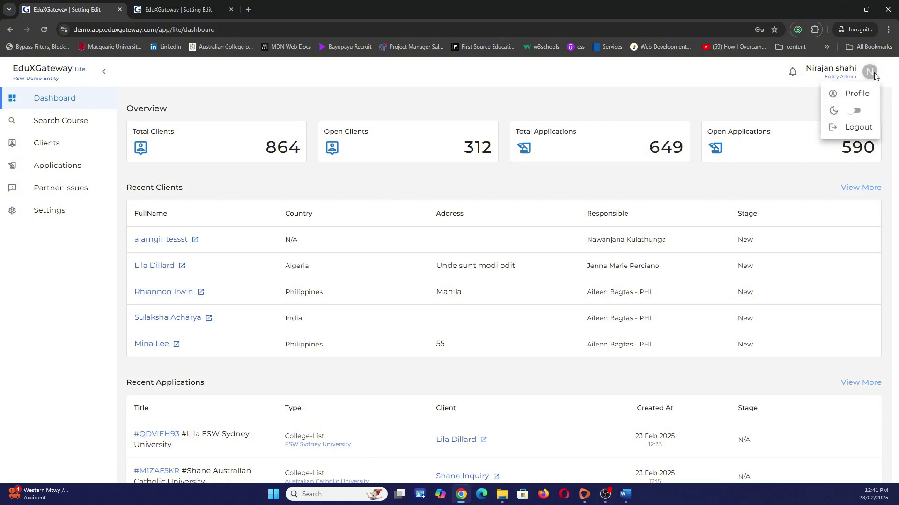
click(857, 113)
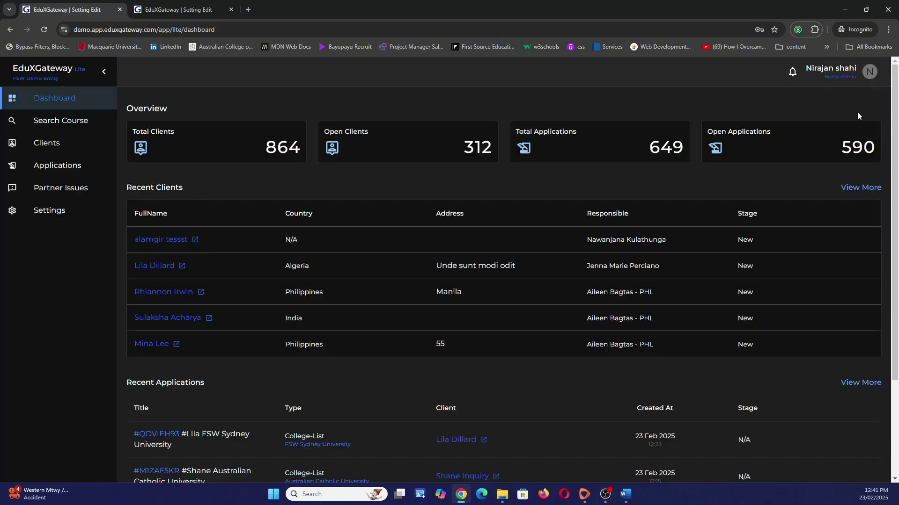
click(871, 72)
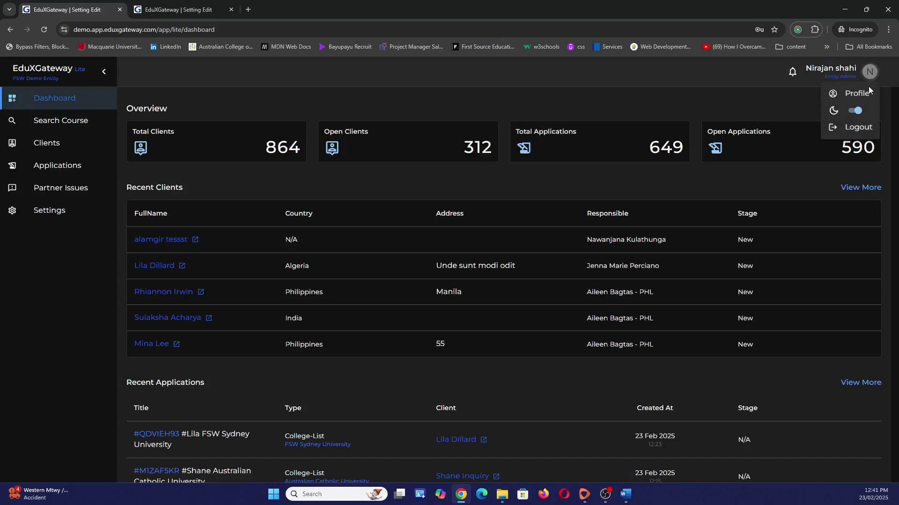
click(858, 113)
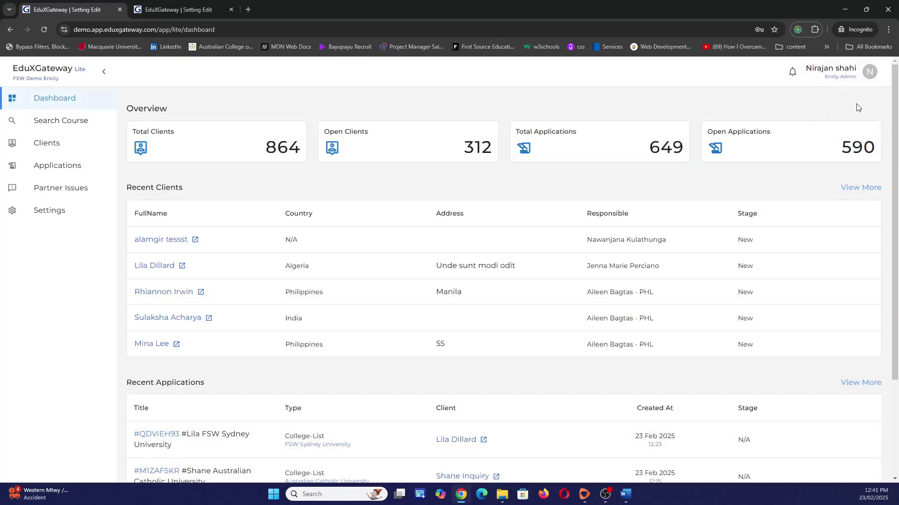
click(869, 77)
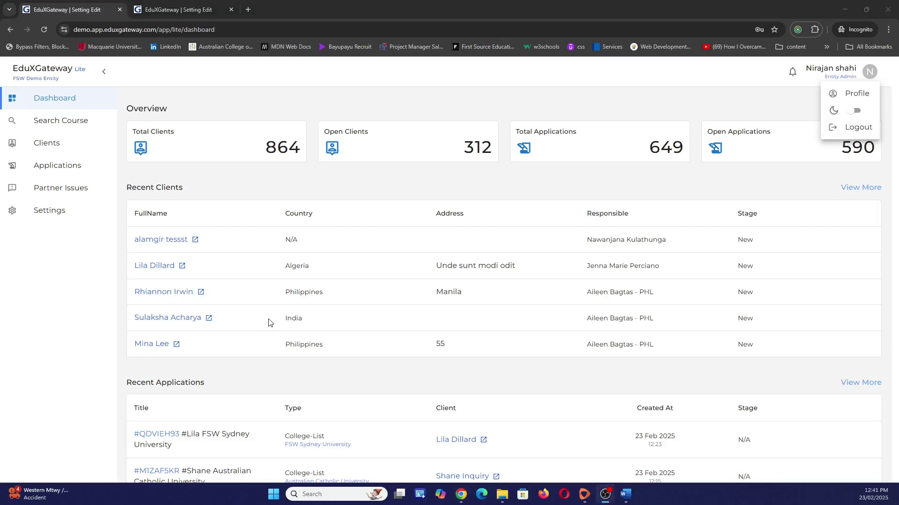
click(57, 148)
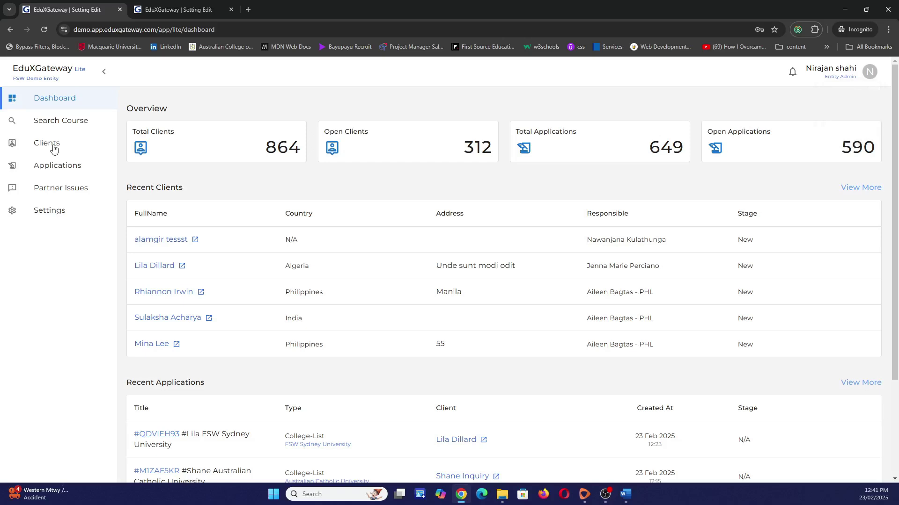
Open the clients tracker from the clients list and review overdue next actions and clients without updates in the last 5 days.
click(56, 148)
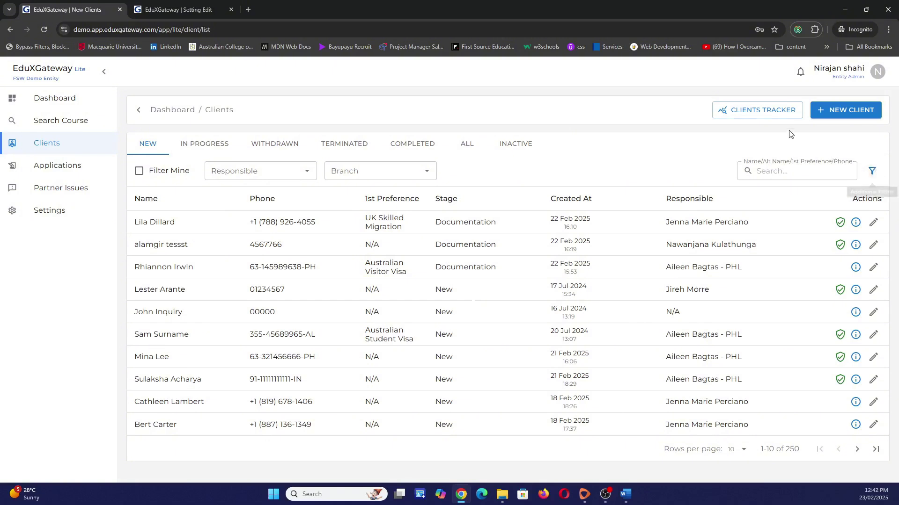
click(763, 114)
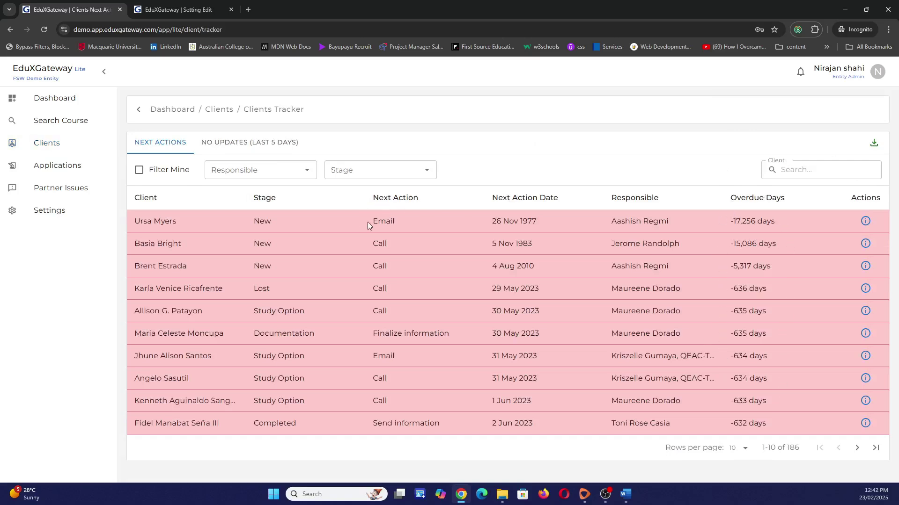
drag(729, 226, 775, 222)
click(786, 221)
click(251, 148)
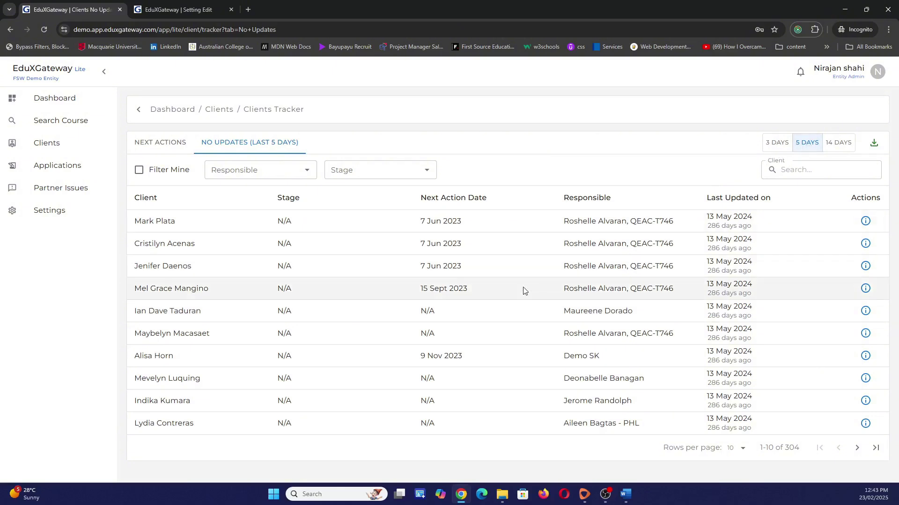
Return to the clients list and open the details of the first client listed as new.
click(71, 150)
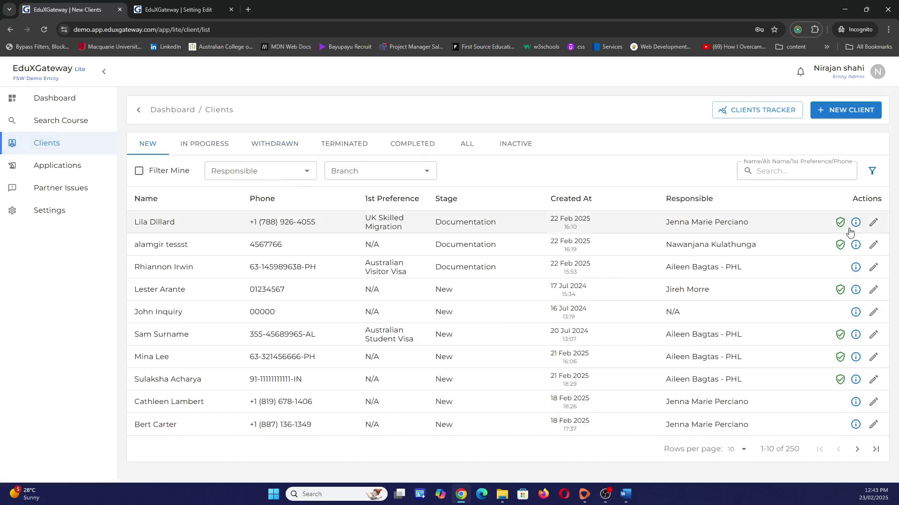
click(856, 223)
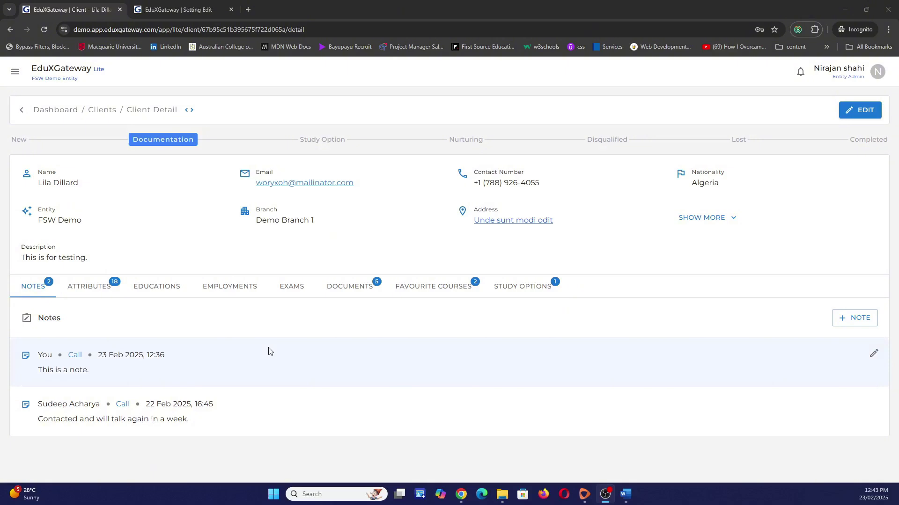
Start a new client note and replace its placeholder text with "Call and then client requested to talk next week.".
click(841, 322)
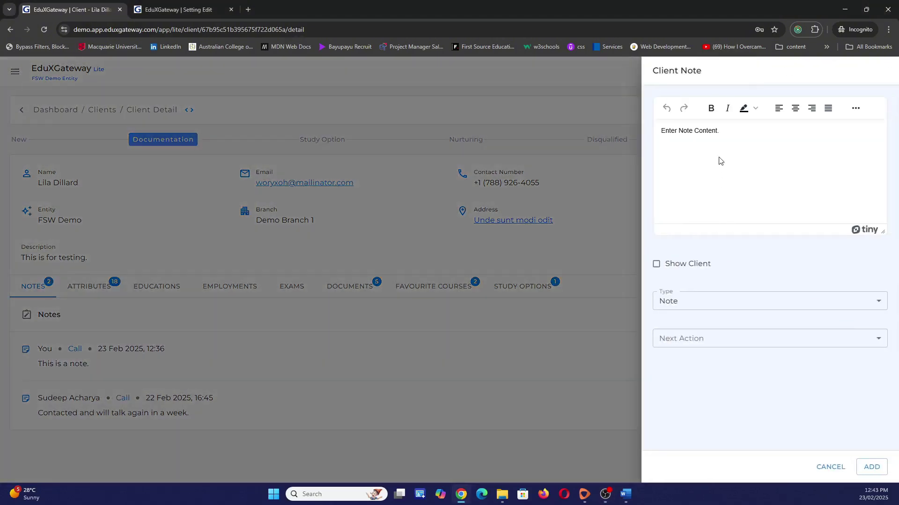
click(738, 133)
key(BackSpace)
key(BackSpace)
key(BackSpace)
key(BackSpace)
key(BackSpace)
key(BackSpace)
key(BackSpace)
key(BackSpace)
key(BackSpace)
key(BackSpace)
key(BackSpace)
key(BackSpace)
key(BackSpace)
key(BackSpace)
key(BackSpace)
key(BackSpace)
key(BackSpace)
key(BackSpace)
text(CALL)
key(BackSpace)
key(BackSpace)
key(BackSpace)
text(all)
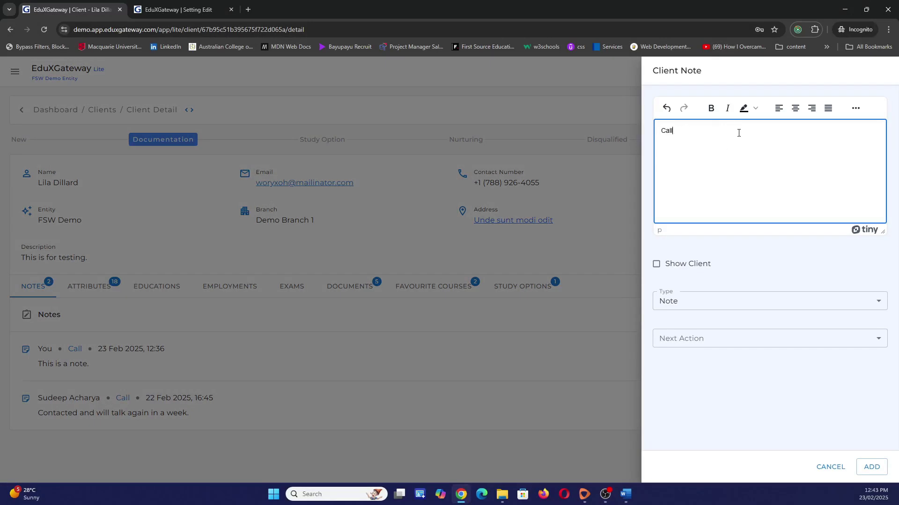
text( and then client requested to talk next week.)
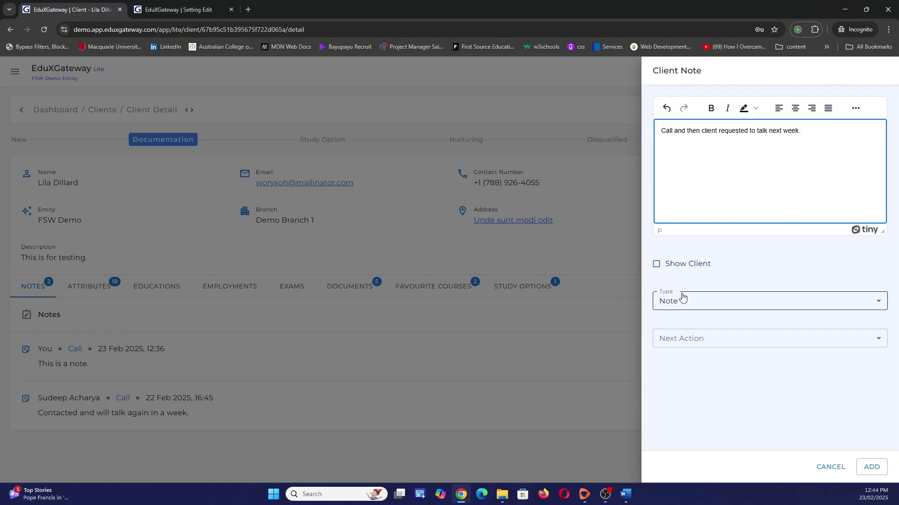
Set the note's type and next action to Call, its next action date to 2 March 2025, and add the note.
click(704, 302)
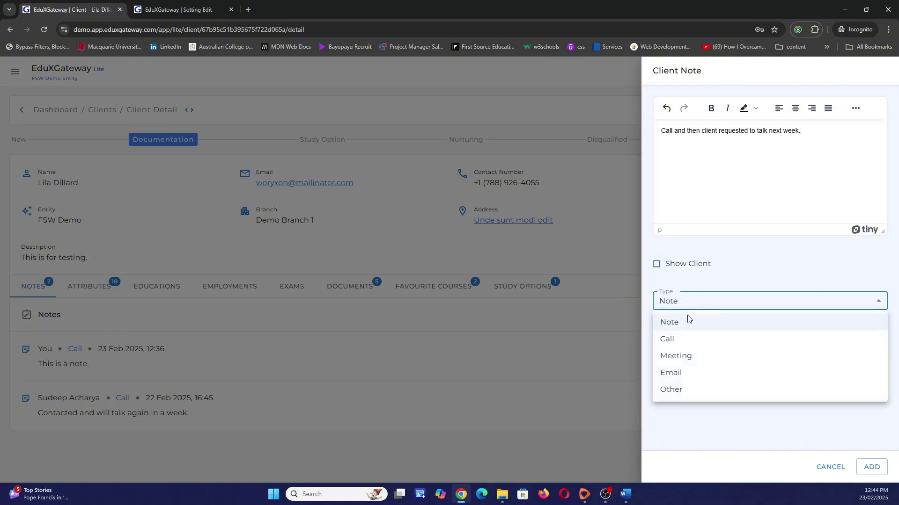
click(669, 345)
click(697, 339)
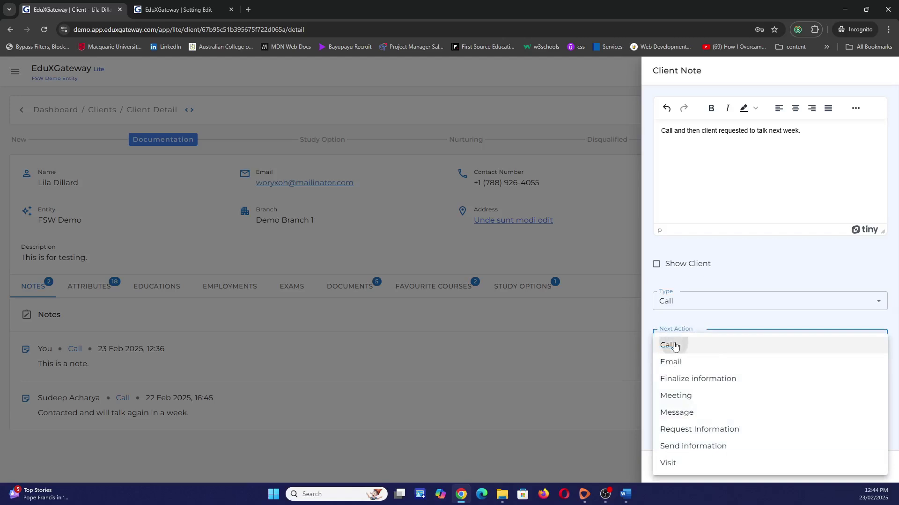
click(674, 344)
click(875, 376)
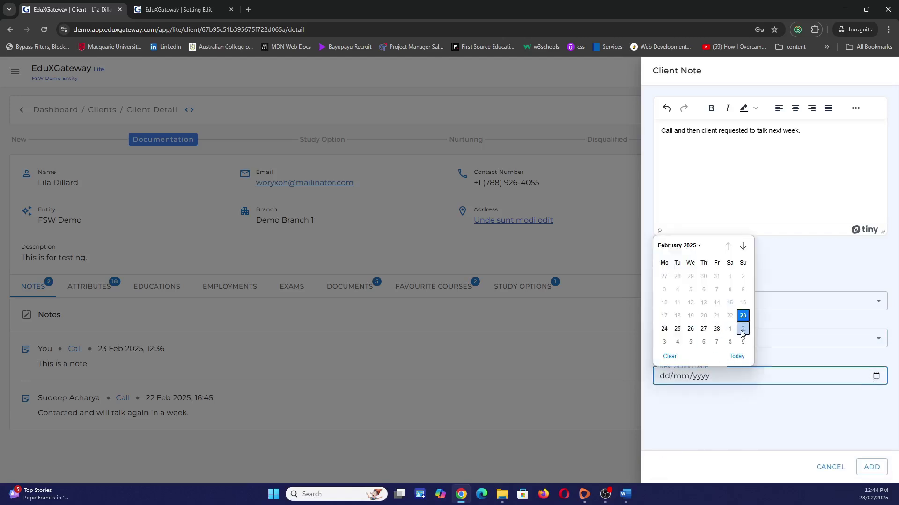
click(742, 329)
click(871, 468)
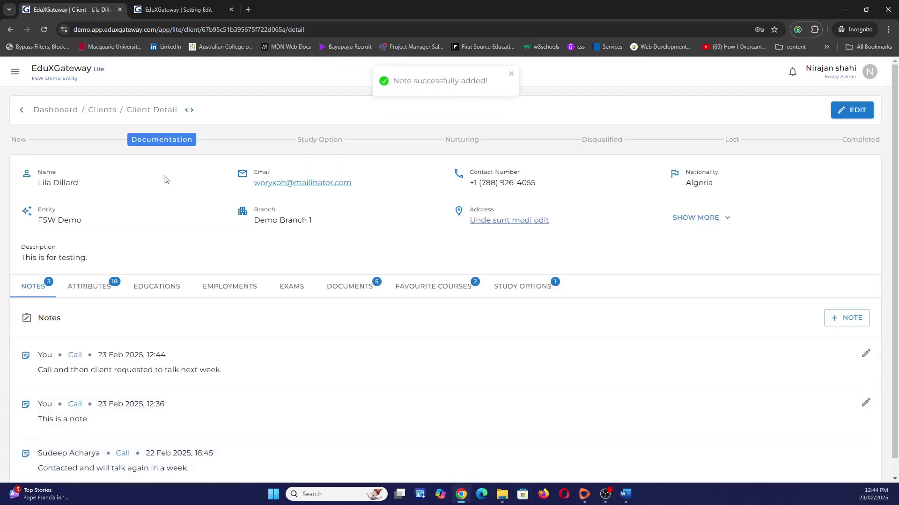
Move the client's stage to Study Option.
click(318, 141)
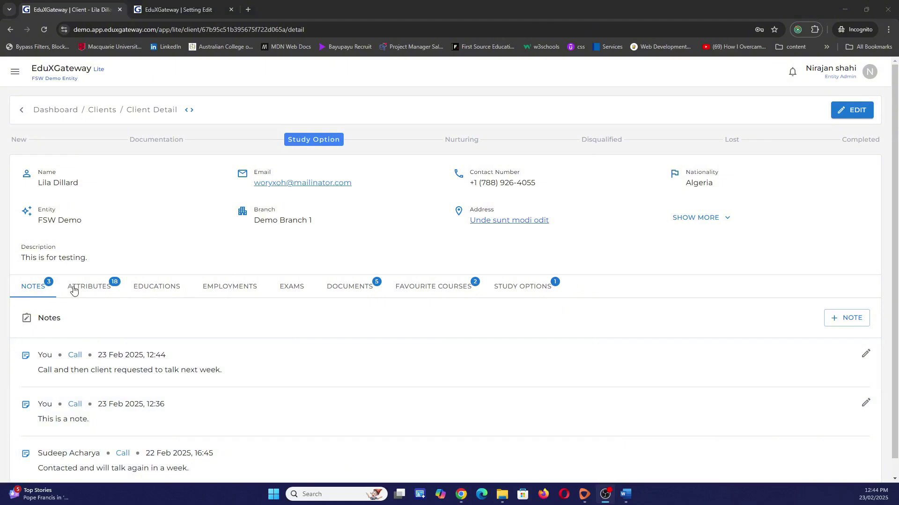
Review the client's academic, English and other attributes, and view the edit form of the AGE attribute without saving.
click(88, 292)
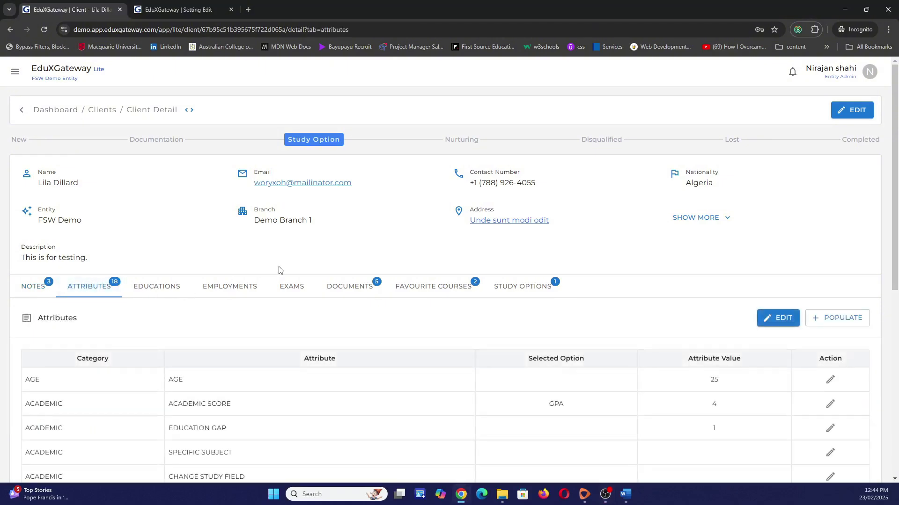
scroll(280, 270, down, 1)
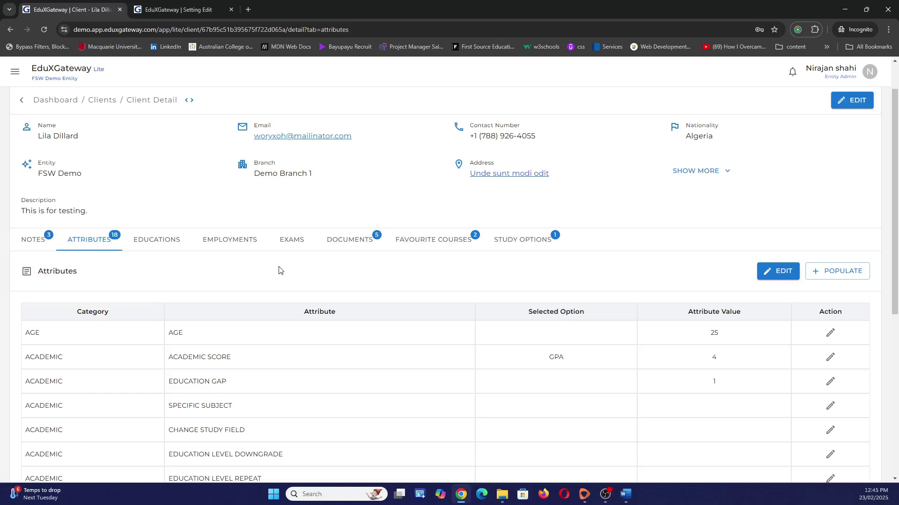
scroll(280, 270, down, 3)
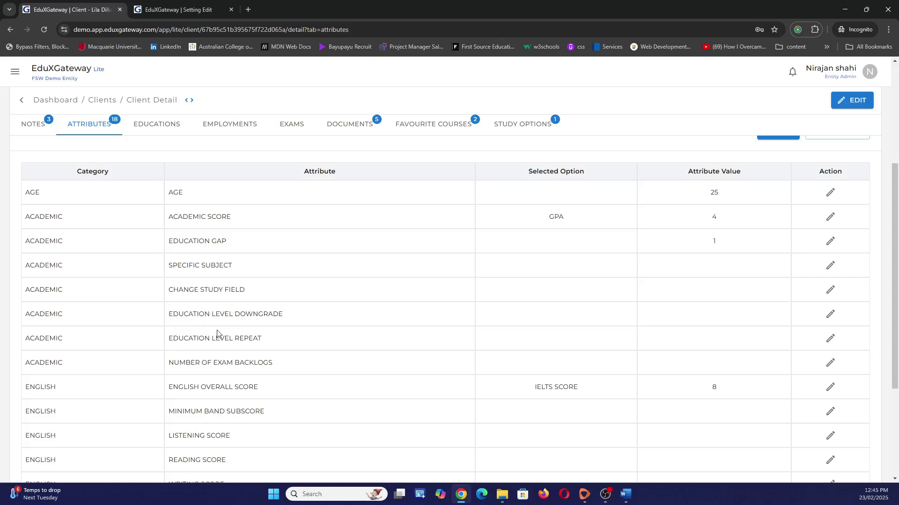
scroll(224, 419, down, 1)
scroll(225, 419, down, 1)
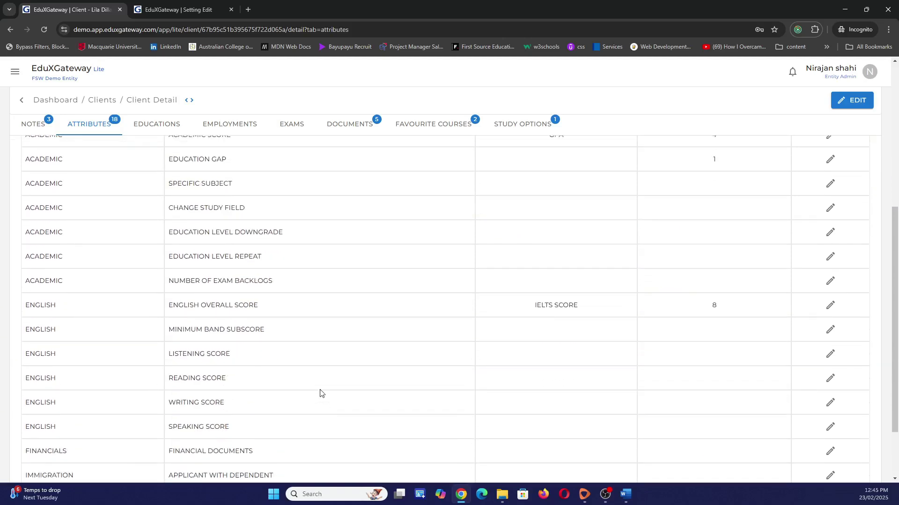
scroll(321, 394, up, 3)
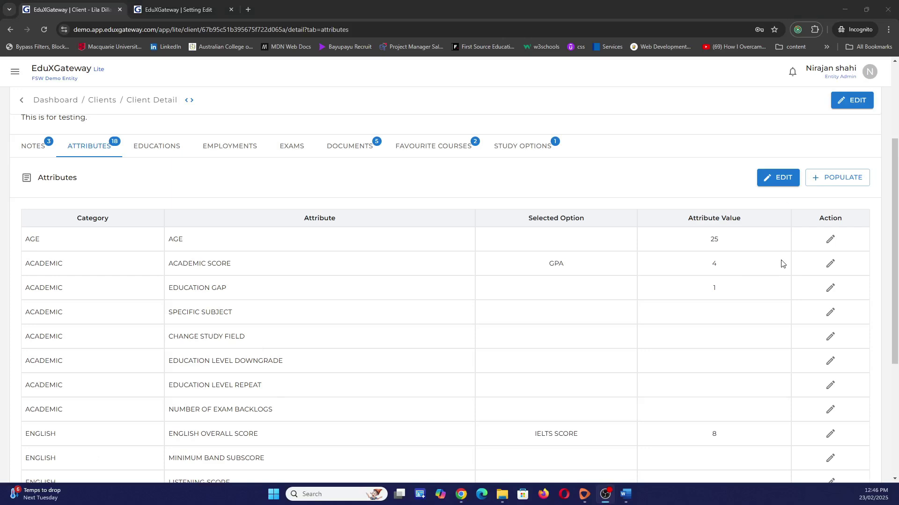
click(830, 240)
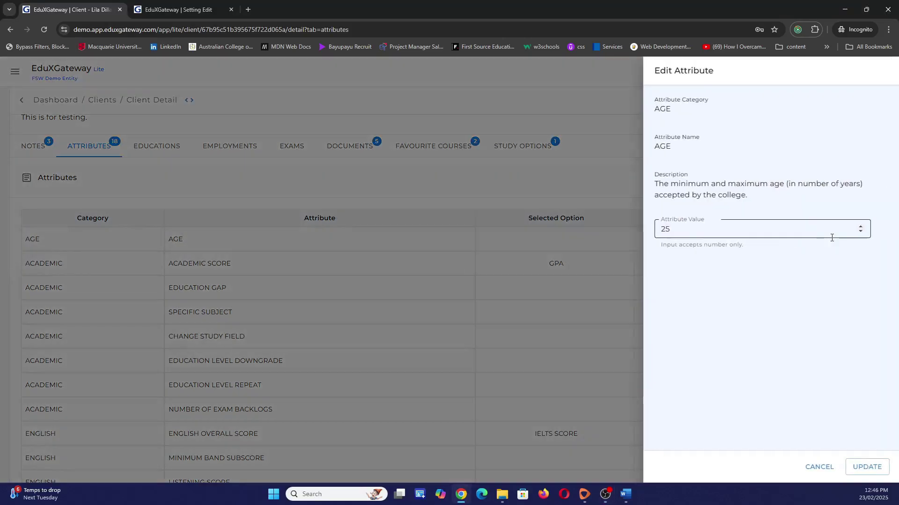
click(820, 472)
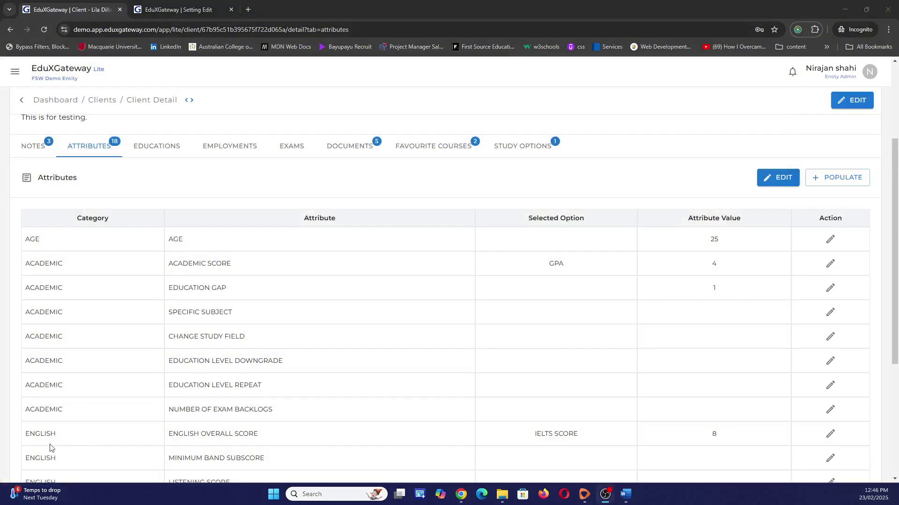
View the client's education, employment and exam records, and look over the list of requested documents.
click(163, 153)
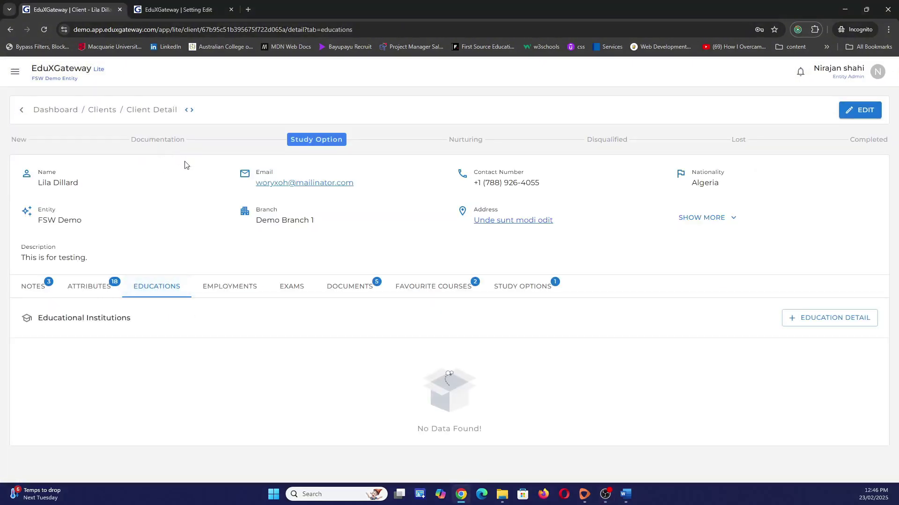
click(239, 290)
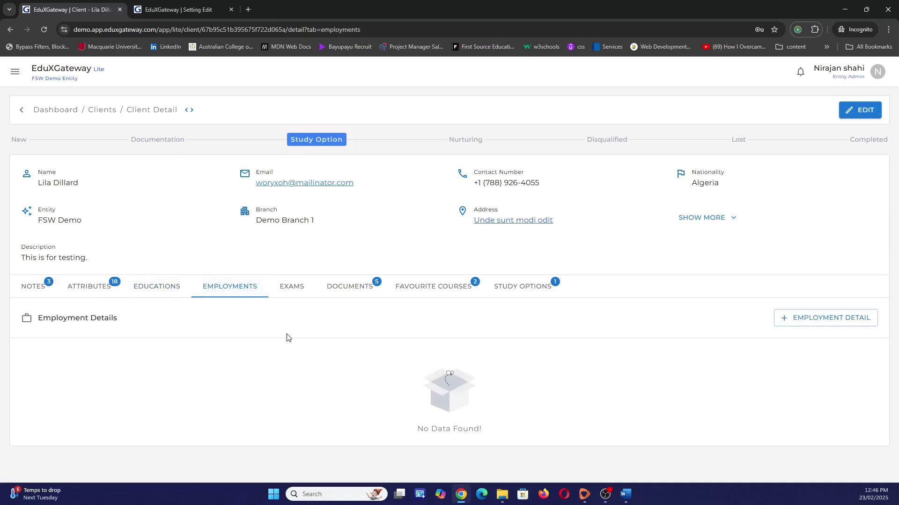
click(303, 285)
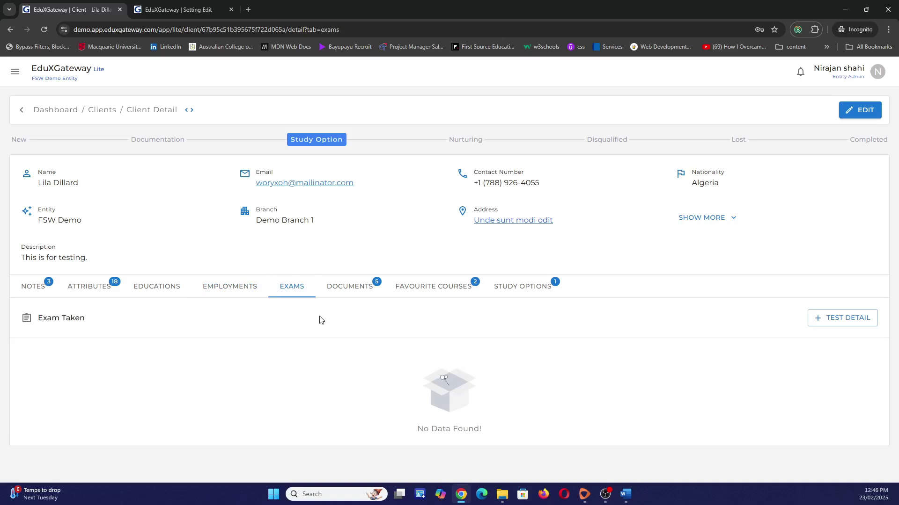
click(357, 293)
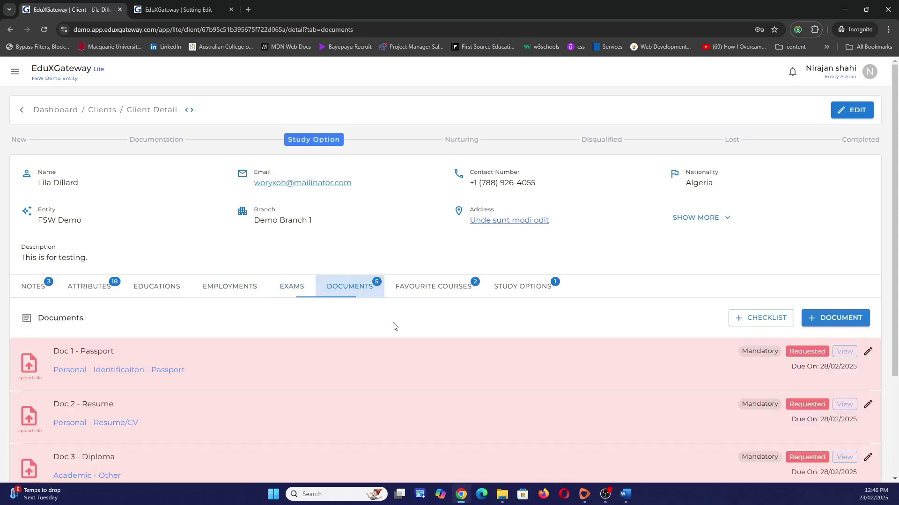
scroll(393, 326, down, 2)
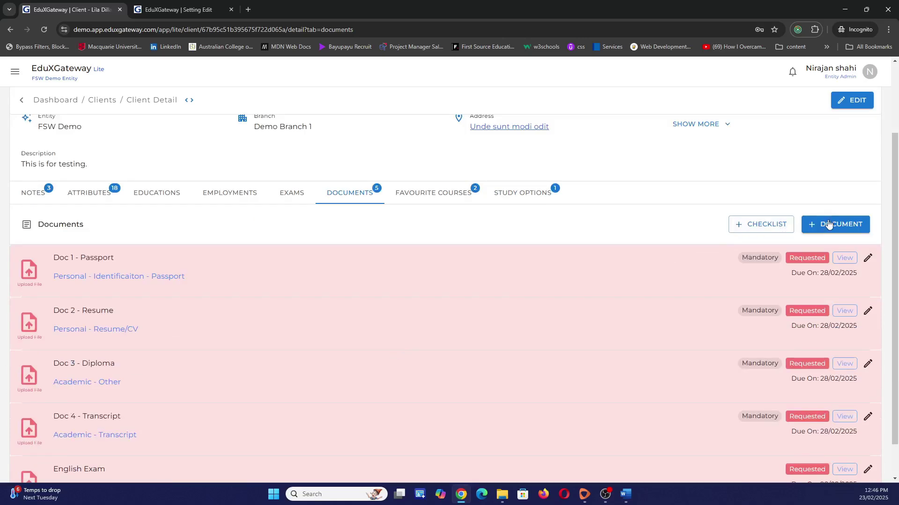
View the new client document form and the add-checklist form with FSW Client Basic Checklist selected, dismissing both without adding anything.
click(828, 229)
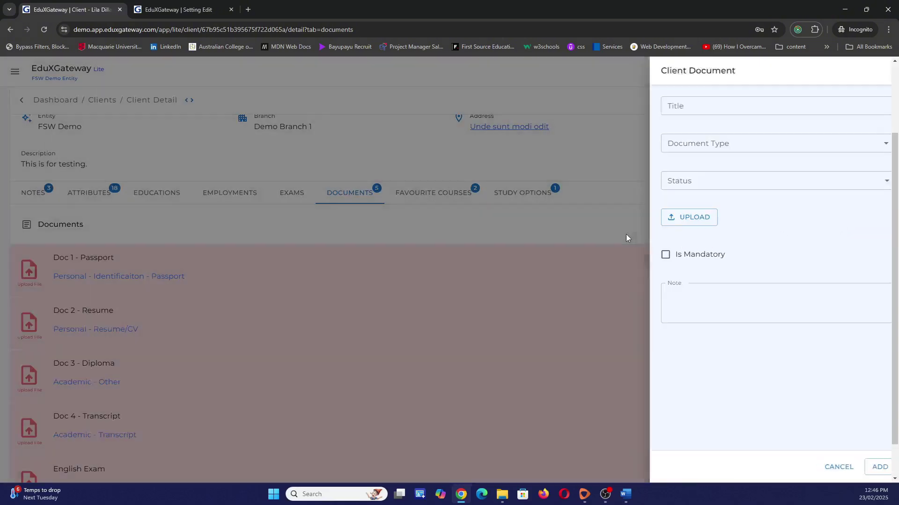
click(626, 236)
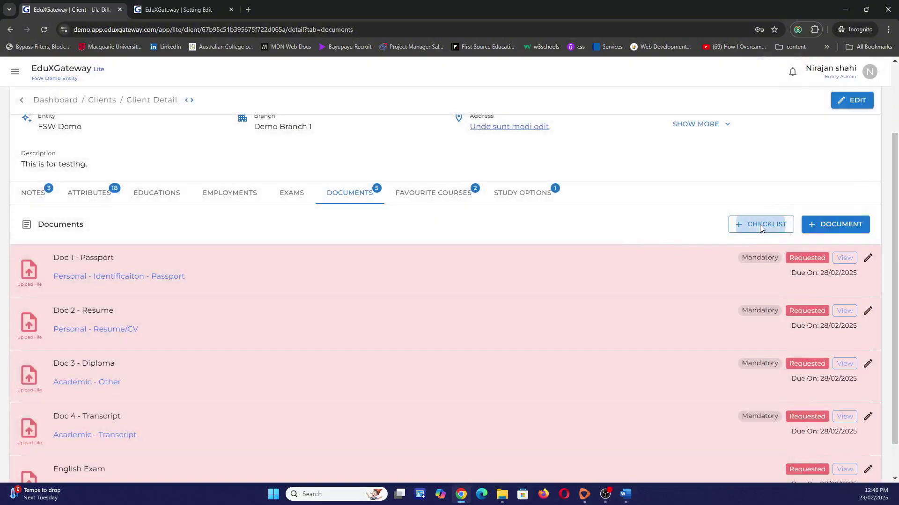
click(760, 227)
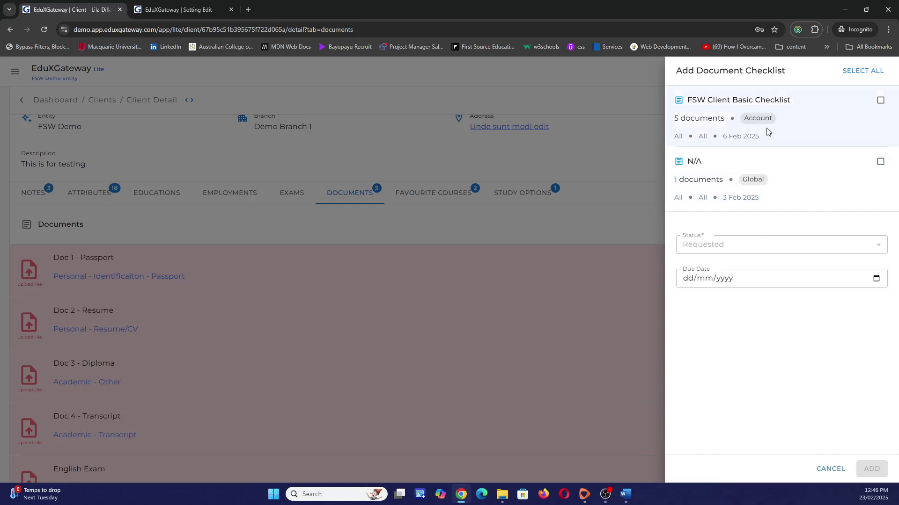
click(880, 101)
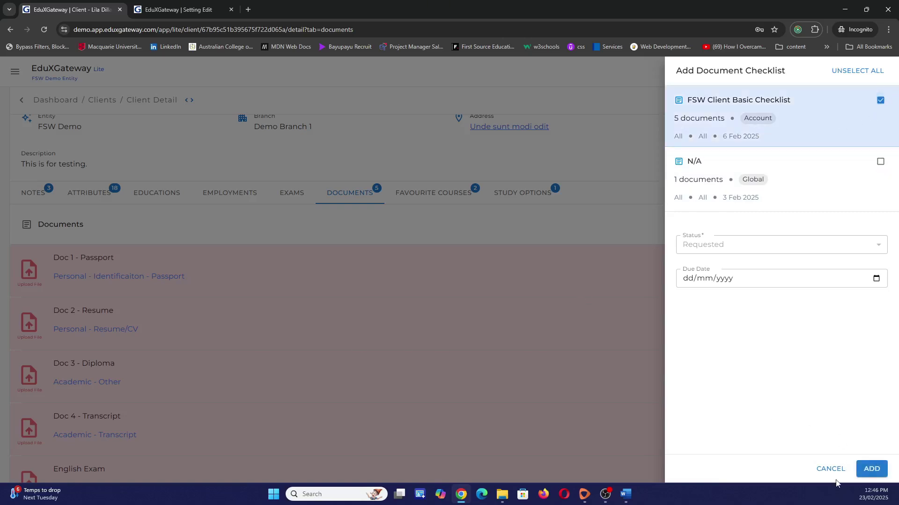
click(818, 472)
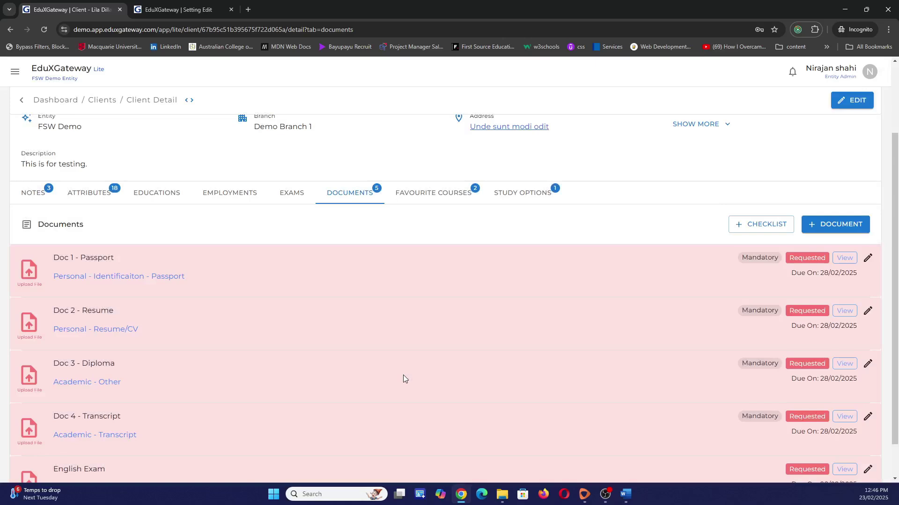
scroll(161, 374, down, 1)
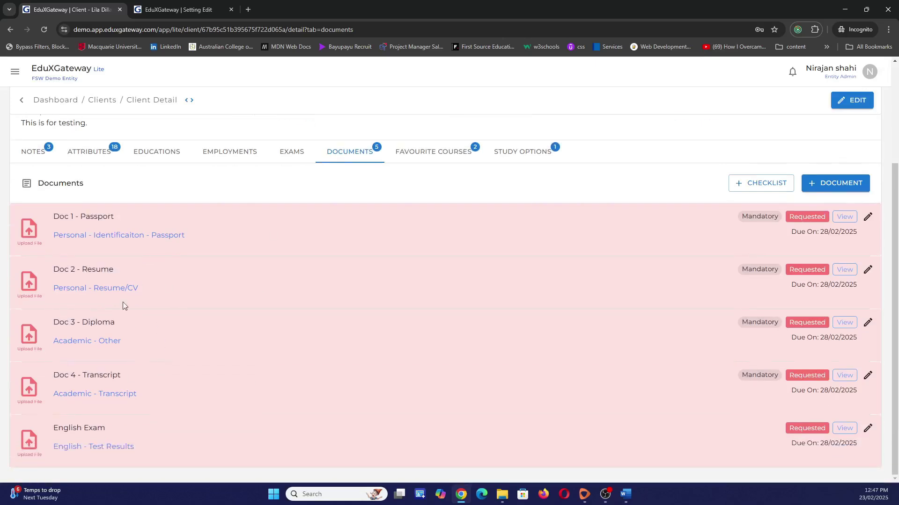
scroll(251, 352, up, 1)
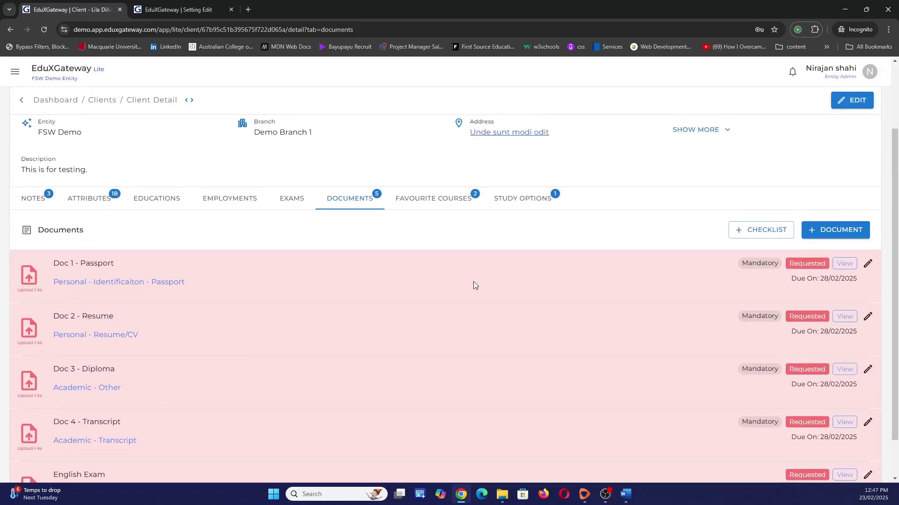
Search for Nursing courses in Australia, including external universities, to add to the client's favourite courses, and browse the results.
click(436, 201)
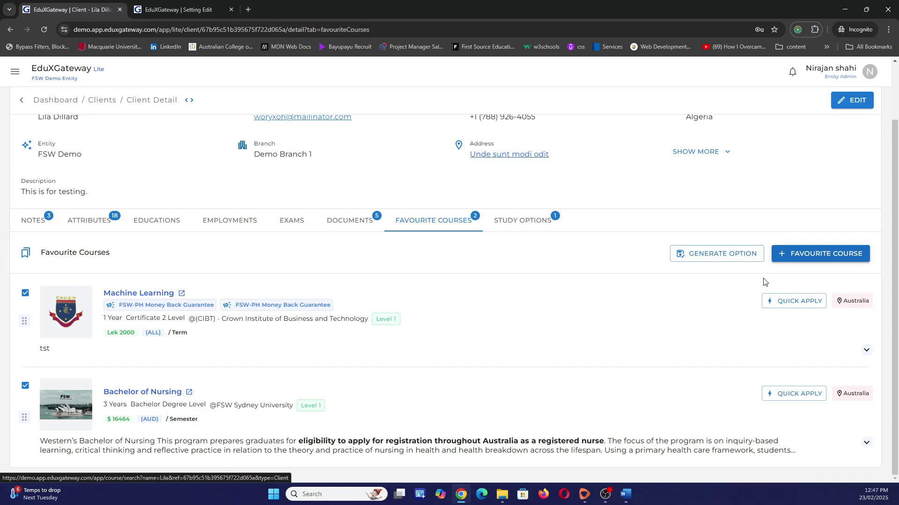
click(823, 254)
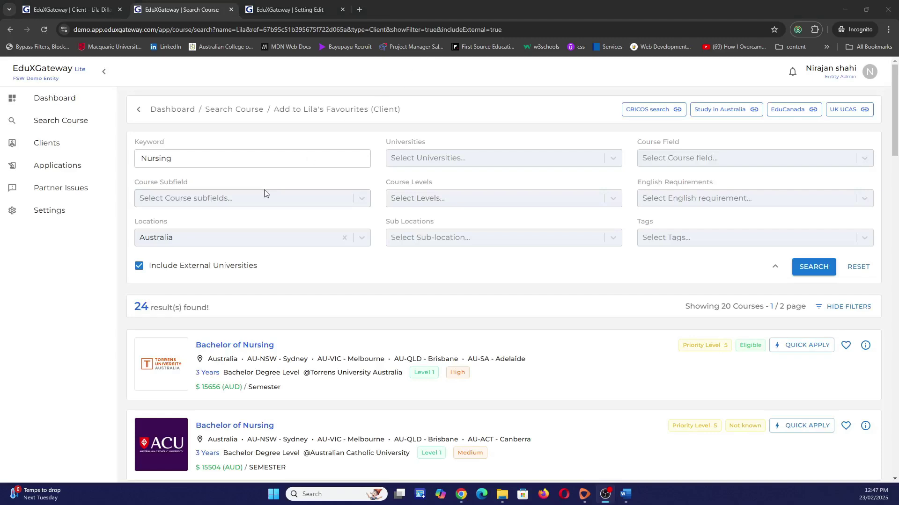
click(218, 165)
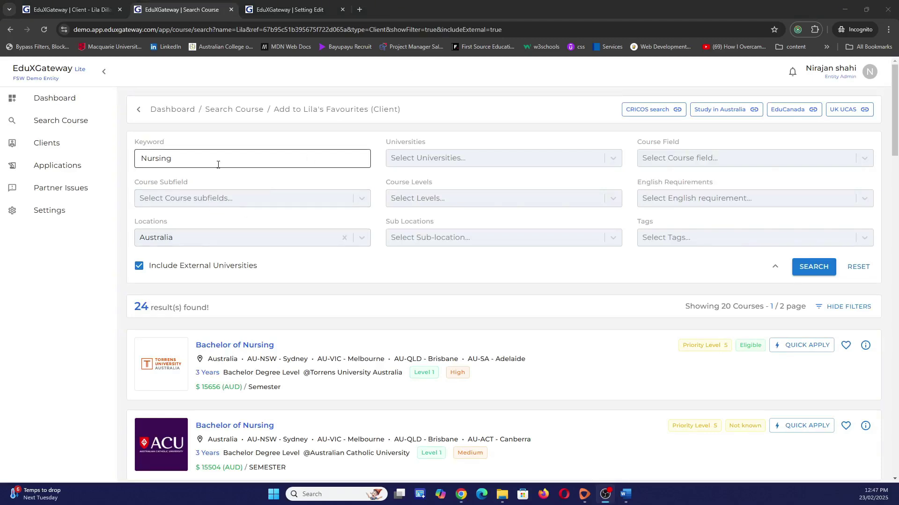
click(502, 347)
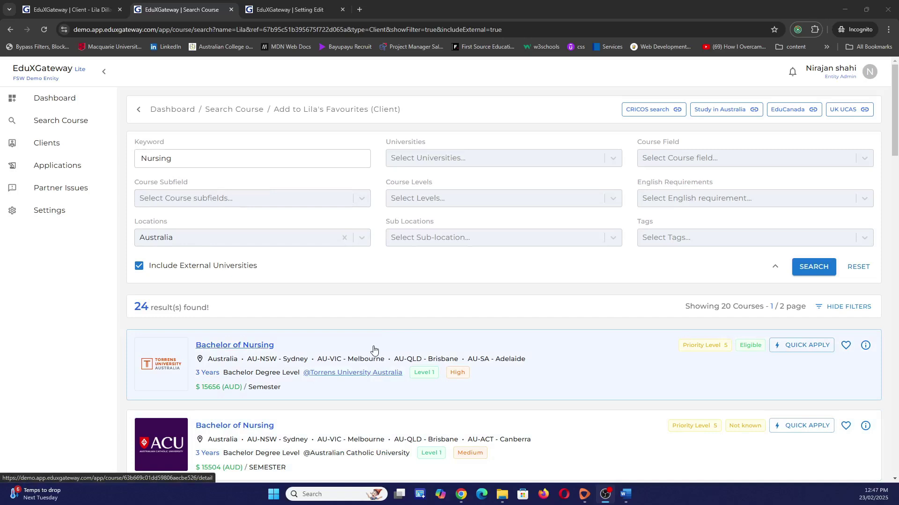
scroll(373, 349, down, 5)
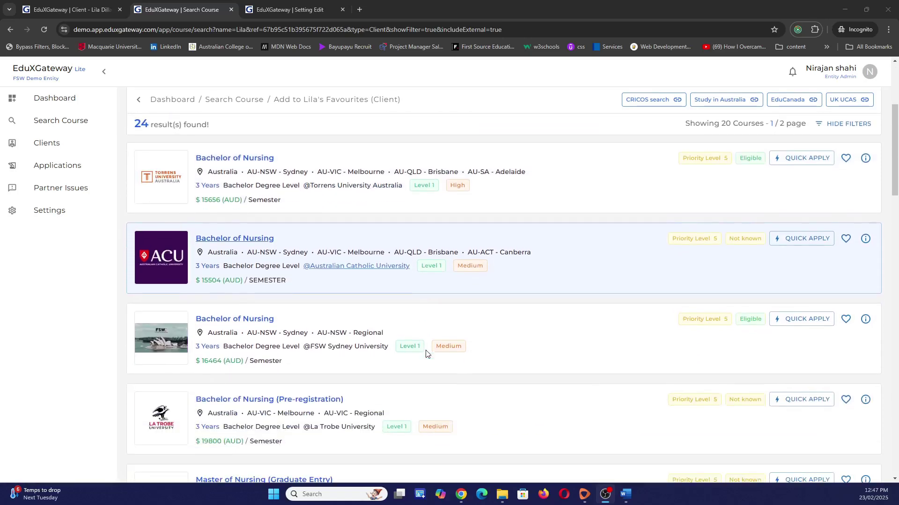
scroll(426, 354, down, 2)
scroll(471, 338, up, 7)
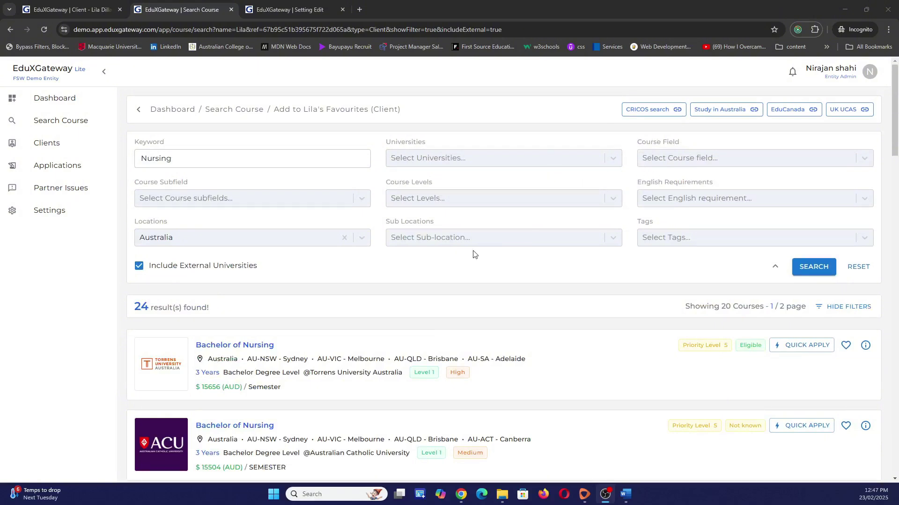
Filter the course search to the Masters Degree level and add Edith Cowan University's Master of Nursing (Graduate Entry) to the client's favourites.
click(484, 201)
scroll(437, 318, down, 2)
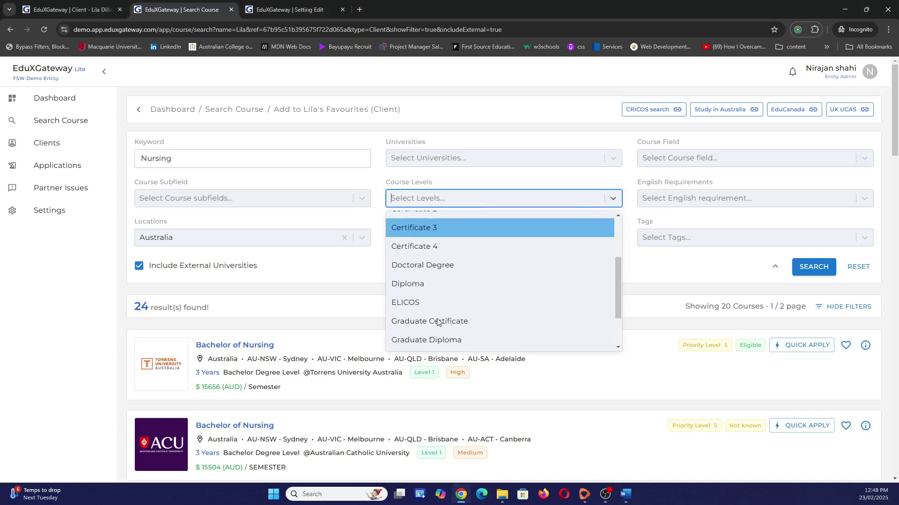
scroll(437, 319, down, 1)
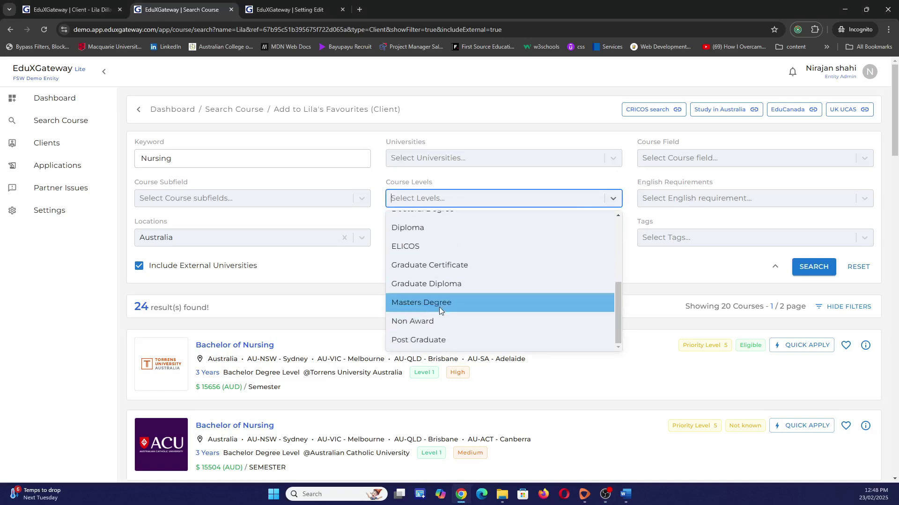
click(439, 305)
click(804, 269)
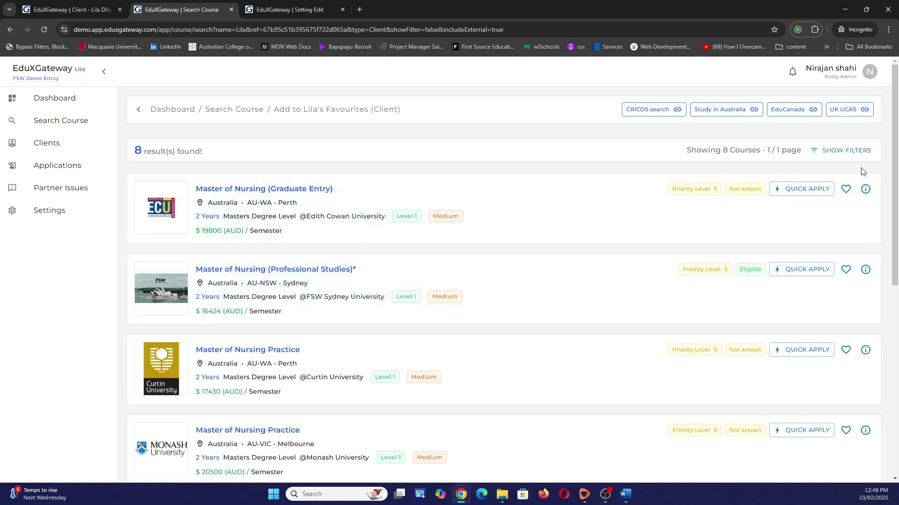
click(847, 189)
Open the same client's details from the list of all clients and show the favourite courses.
click(70, 146)
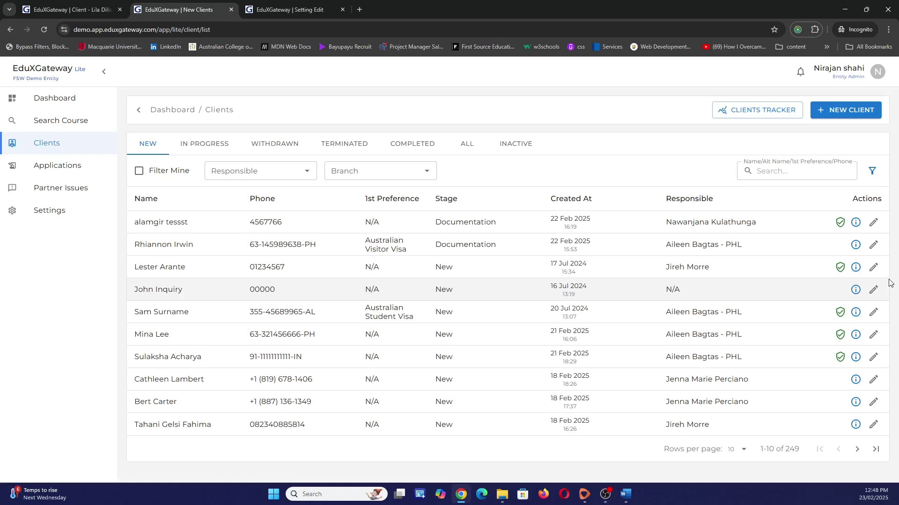
click(466, 145)
click(791, 172)
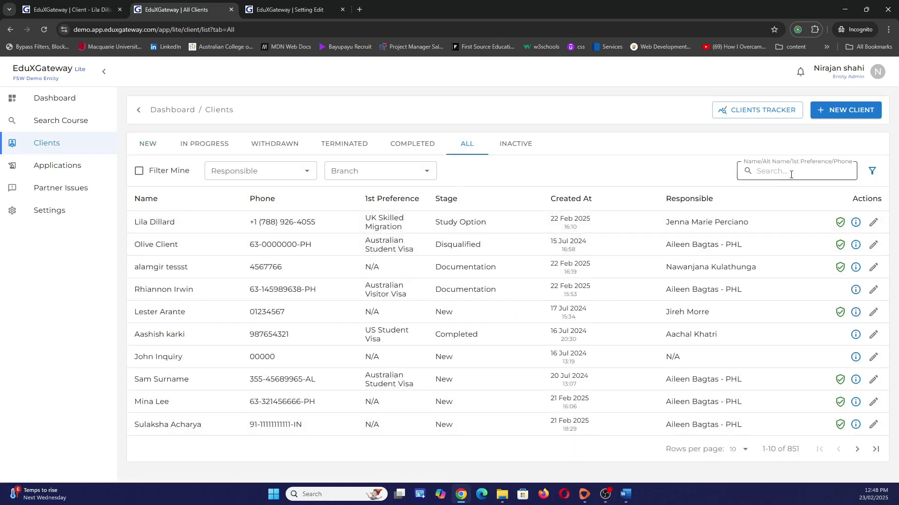
click(855, 222)
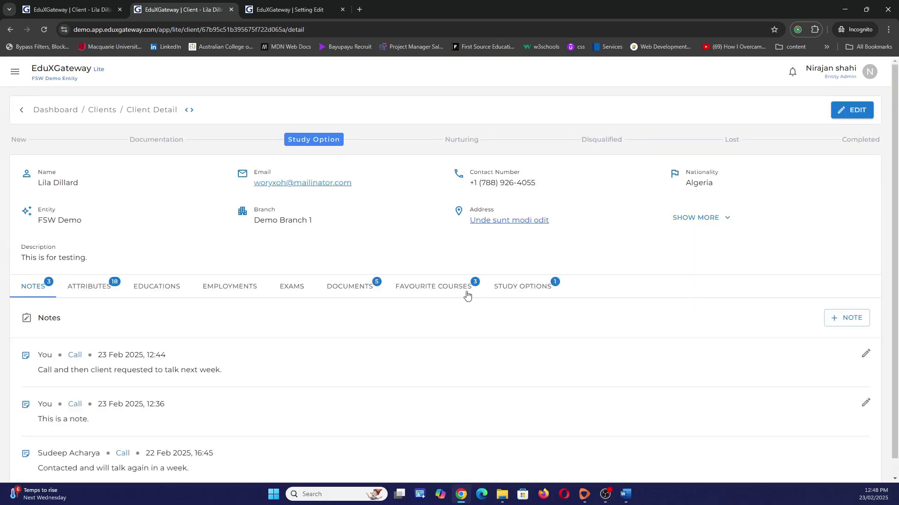
click(467, 289)
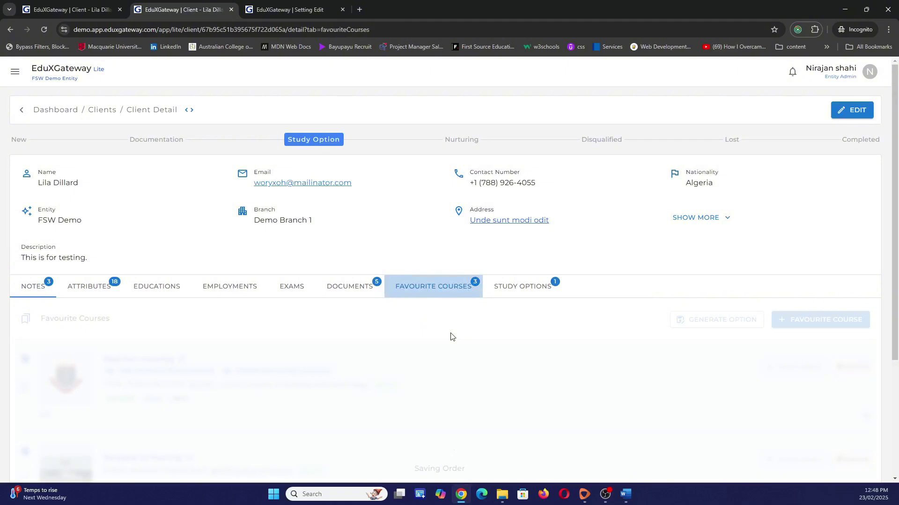
Reorder the favourite courses as Bachelor of Nursing, Machine Learning, Master of Nursing (Graduate Entry).
scroll(378, 376, down, 1)
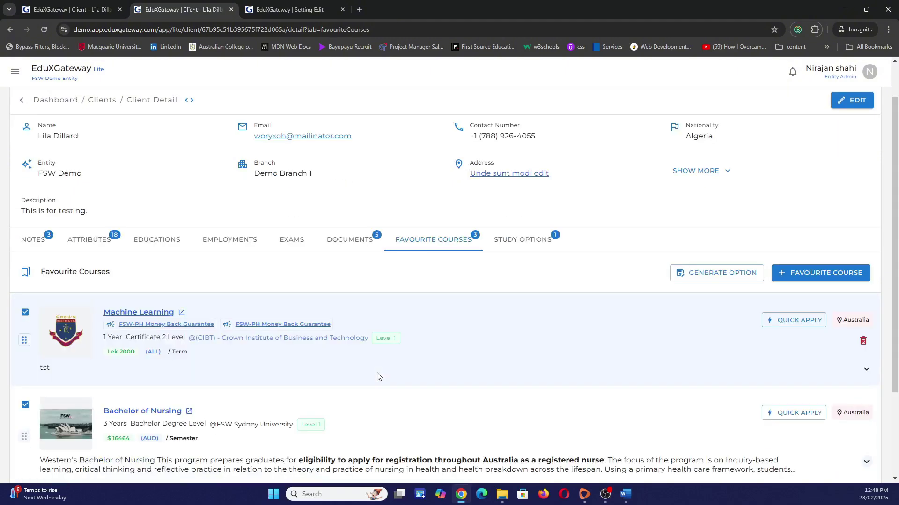
scroll(379, 376, down, 3)
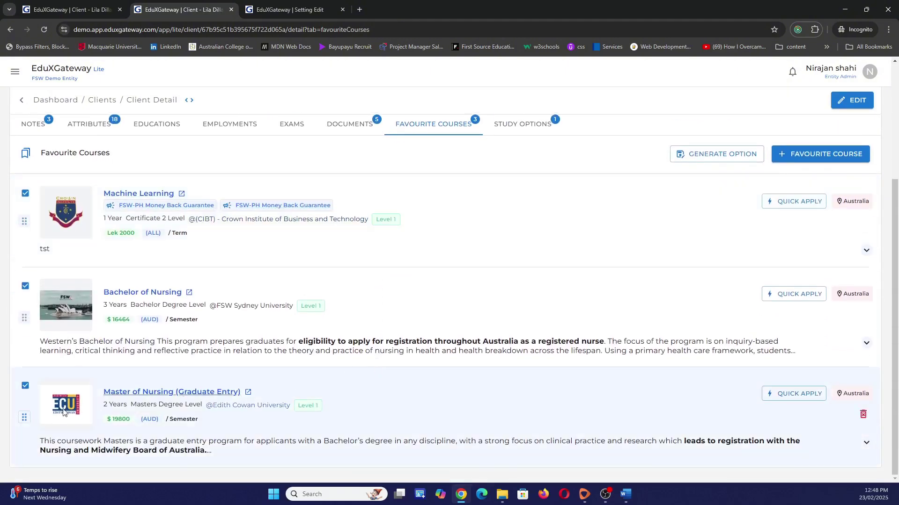
drag(26, 392, 21, 412)
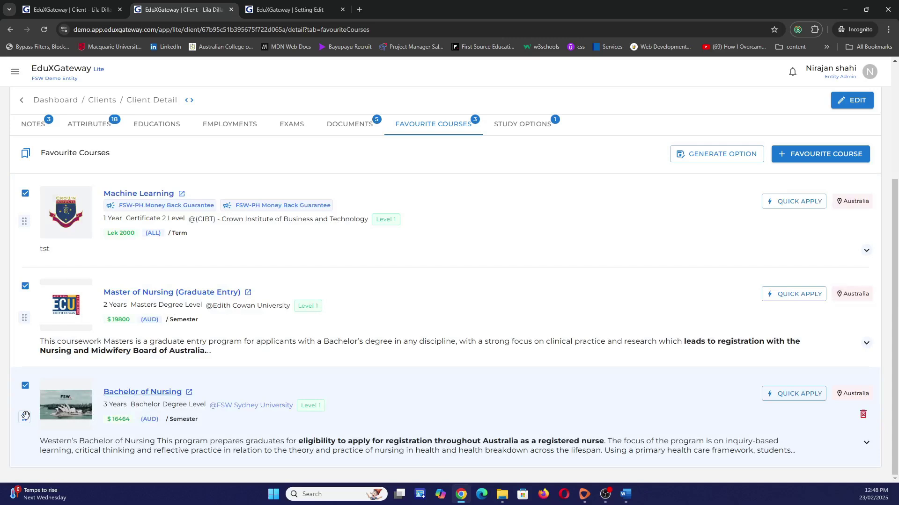
drag(25, 416, 43, 255)
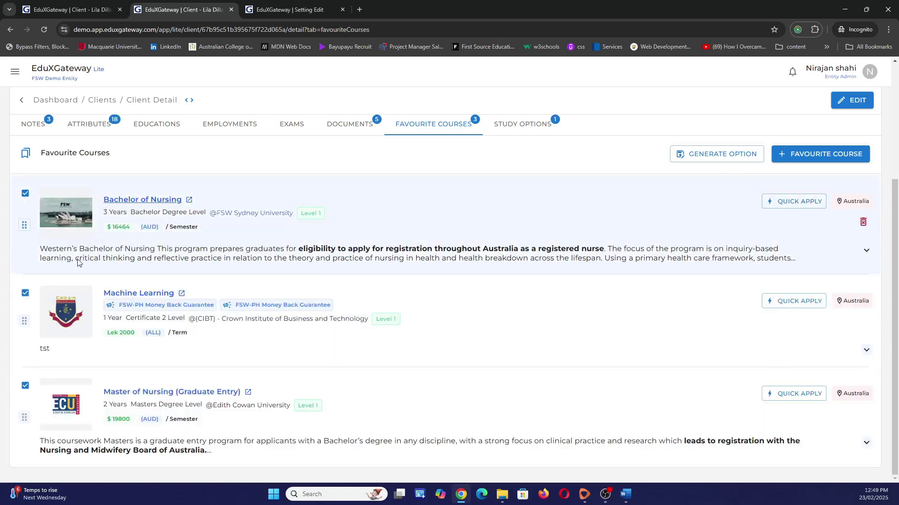
Generate a study option from the three selected favourite courses and review the resulting study options document.
click(712, 155)
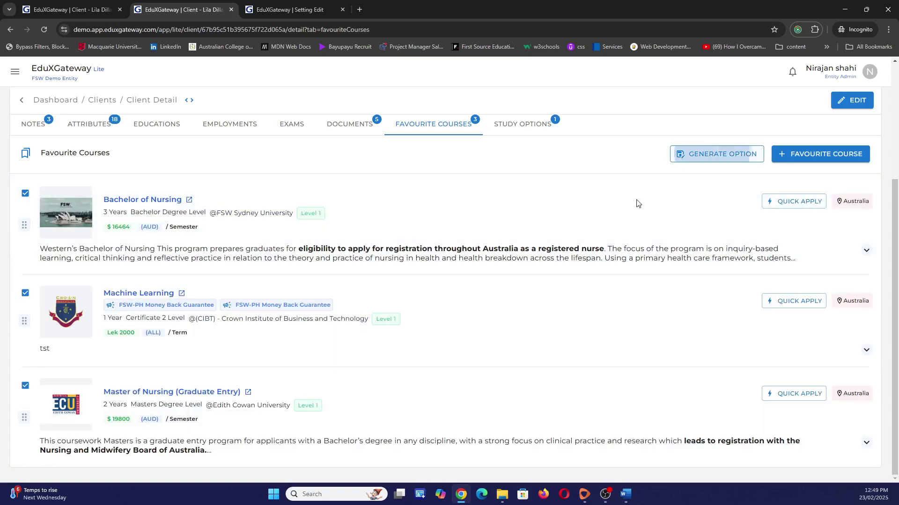
click(436, 295)
click(431, 311)
click(509, 319)
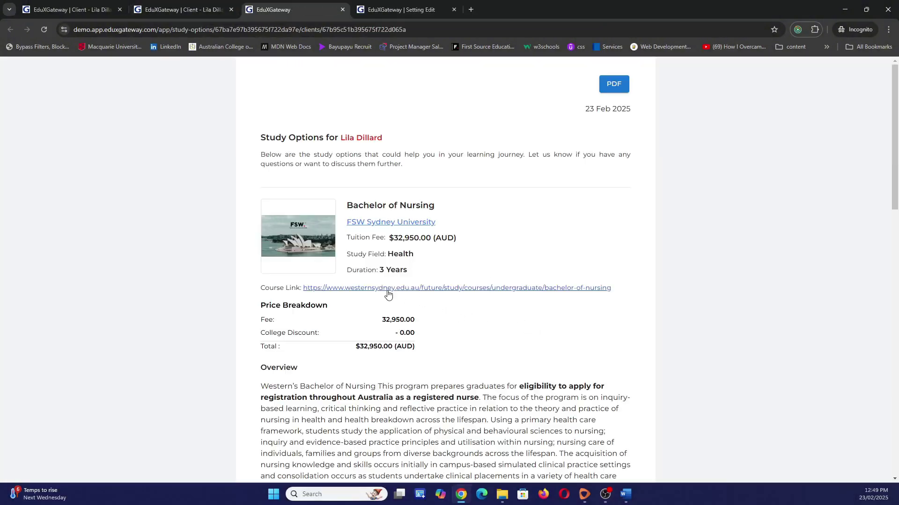
scroll(404, 319, down, 5)
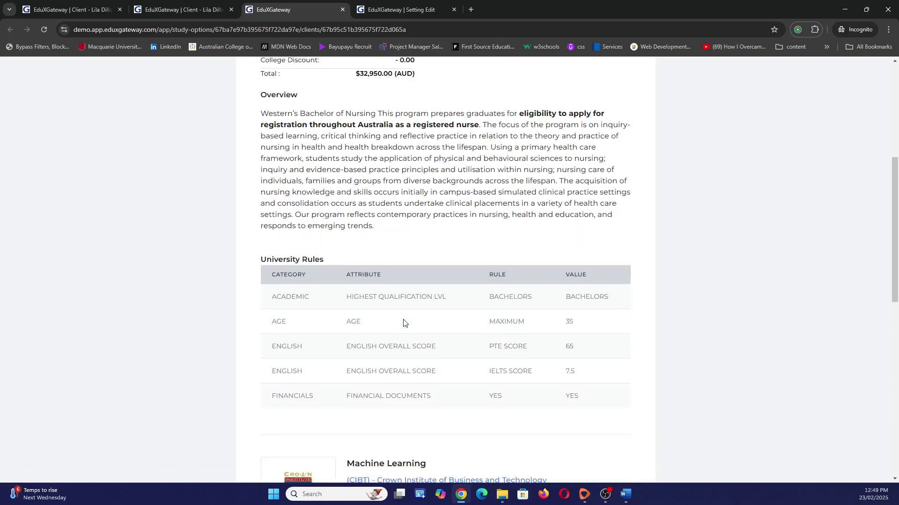
scroll(404, 323, down, 8)
scroll(446, 327, down, 1)
scroll(447, 325, up, 4)
scroll(447, 324, up, 10)
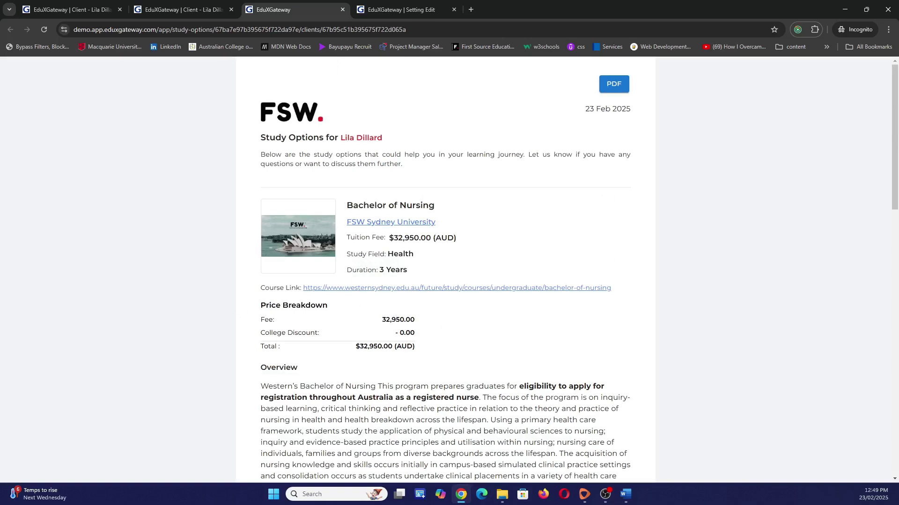
In the client's newest study option, mark Bachelor of Nursing as the preferred course with location Australia and intake Q3 - Jul, Aug, Sep.
key(ctrl+Page_Up)
click(548, 197)
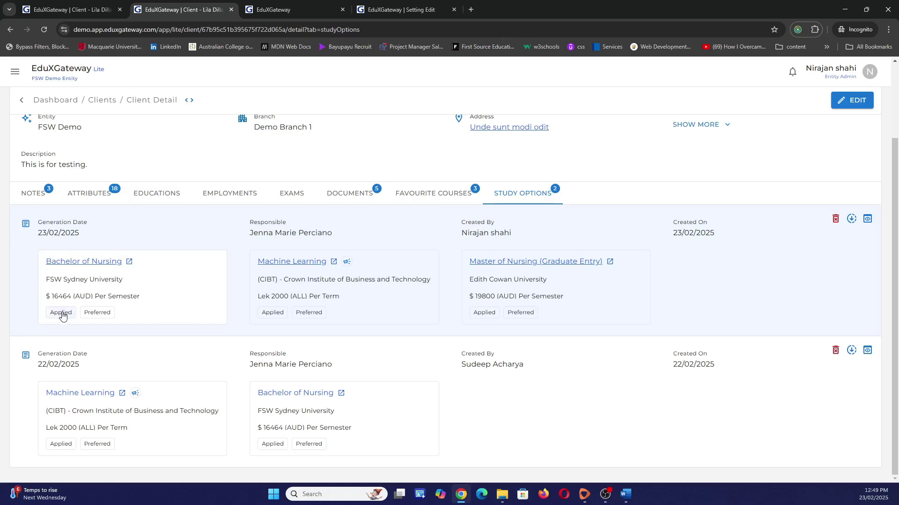
click(93, 314)
click(419, 232)
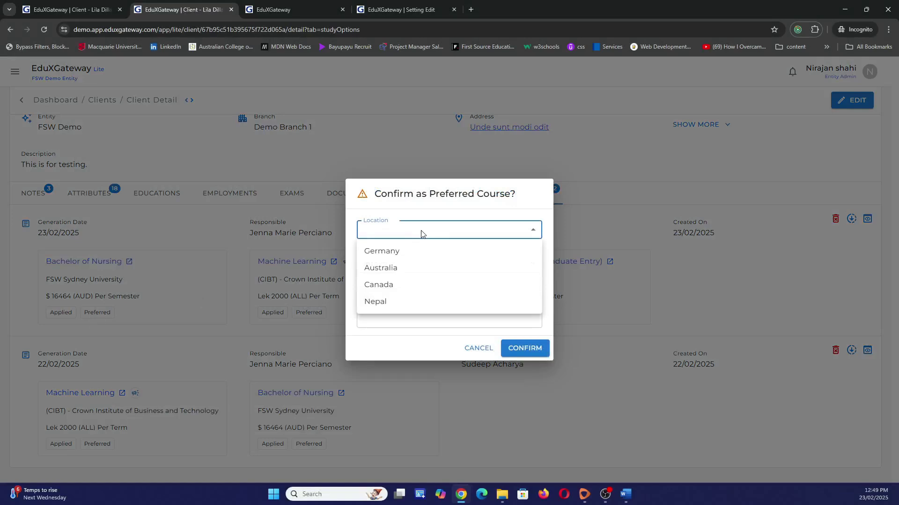
click(396, 270)
click(393, 271)
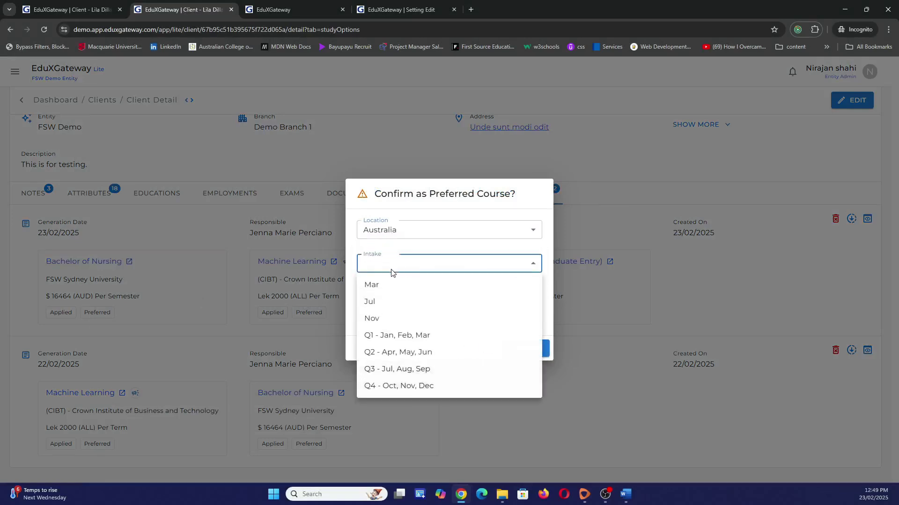
click(409, 369)
click(518, 358)
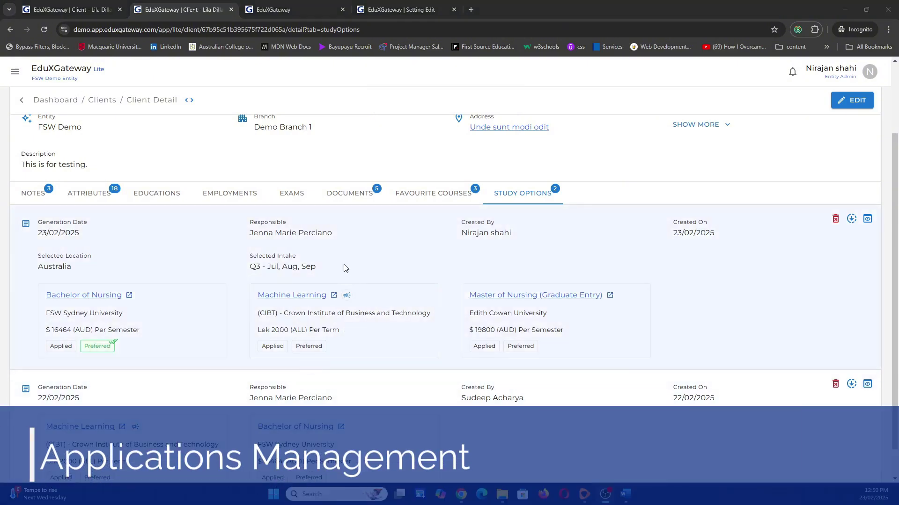
View the client's favourite courses, and open a blank new application form from the applications list.
scroll(345, 268, up, 2)
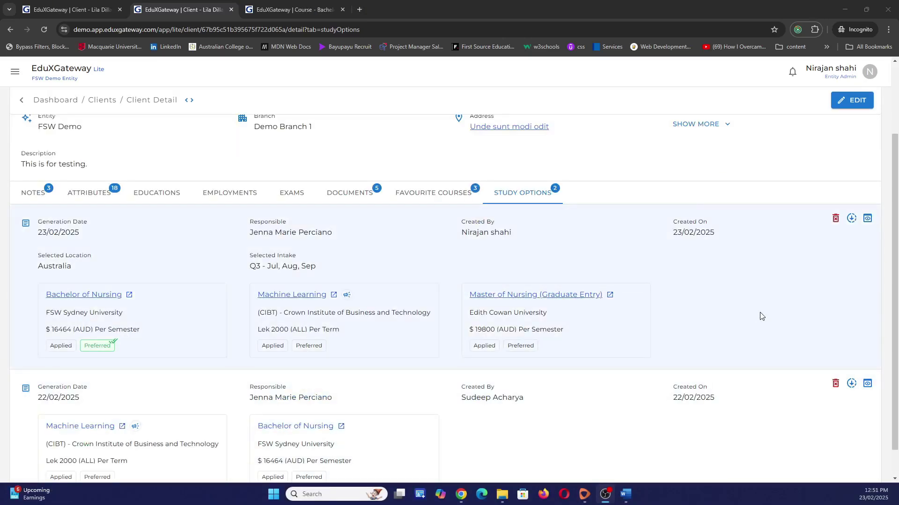
click(448, 198)
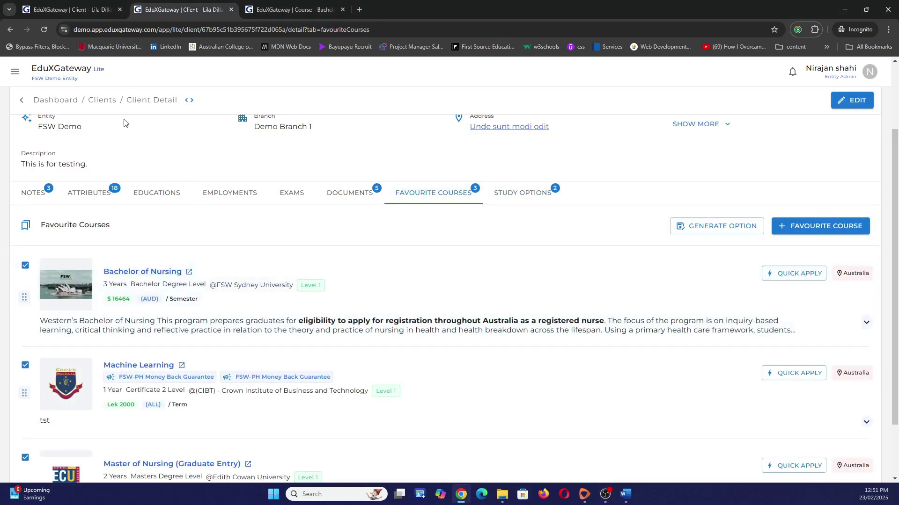
click(15, 72)
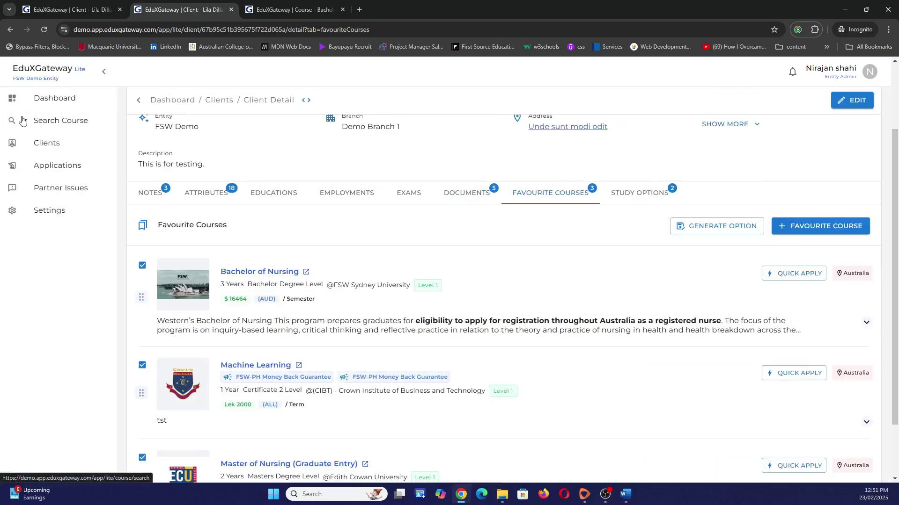
click(71, 174)
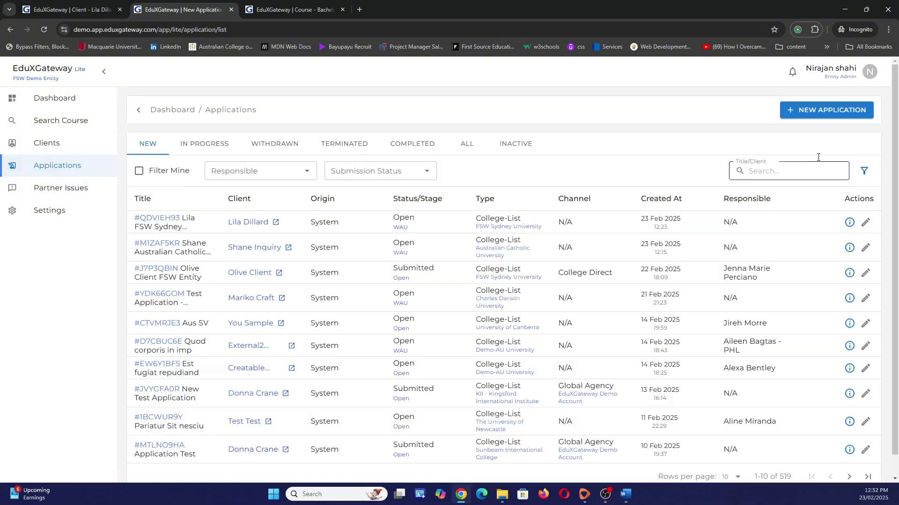
click(822, 113)
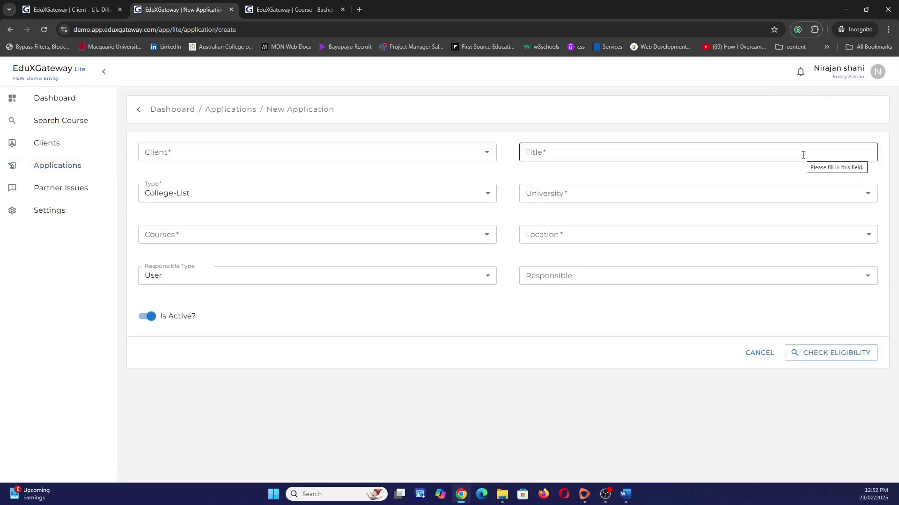
Search courses with keyword Nursing, location Australia, external universities included and university FSW Sydney University.
click(80, 120)
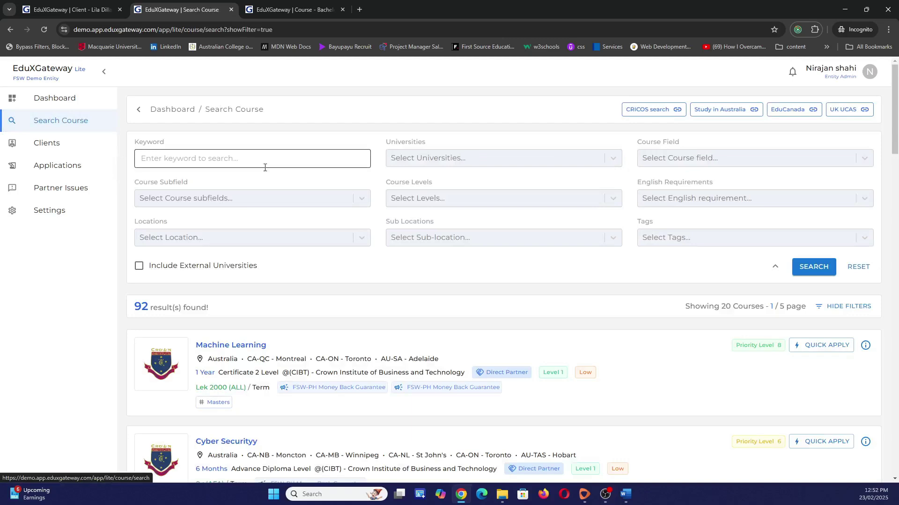
click(220, 159)
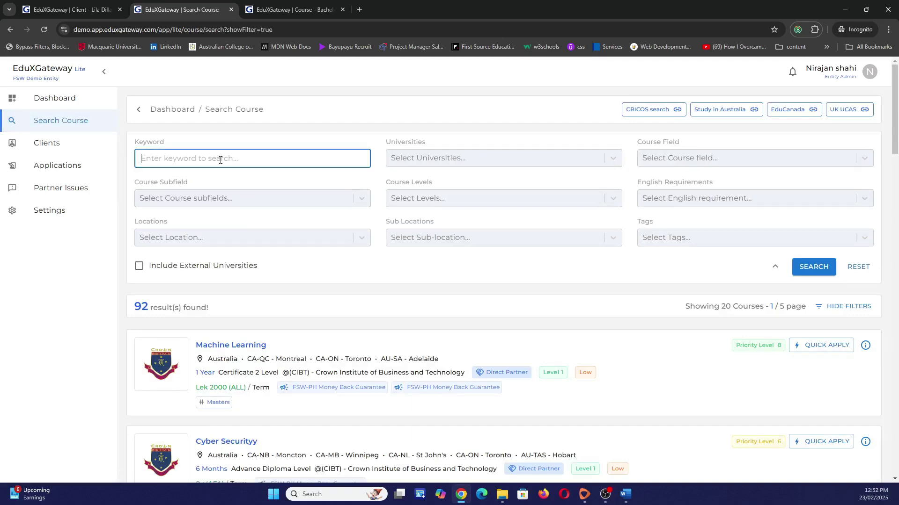
text(Nursing)
click(162, 239)
click(159, 276)
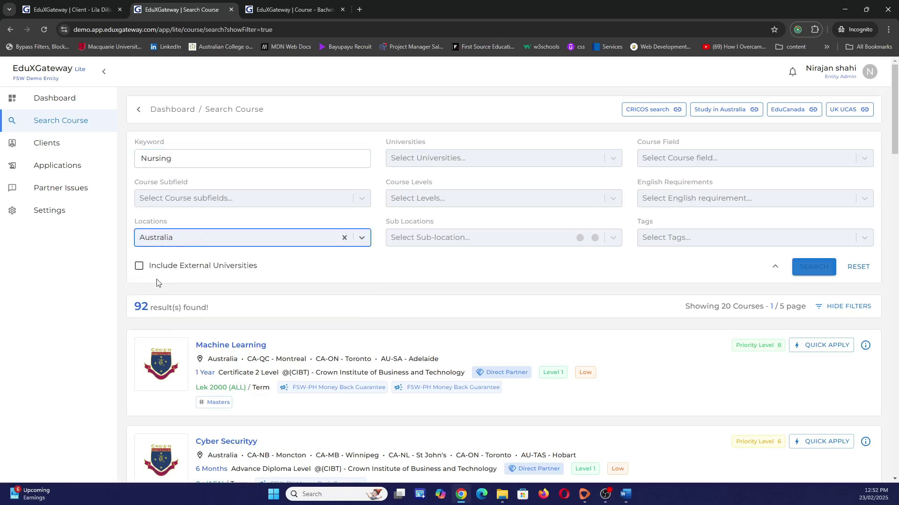
click(141, 268)
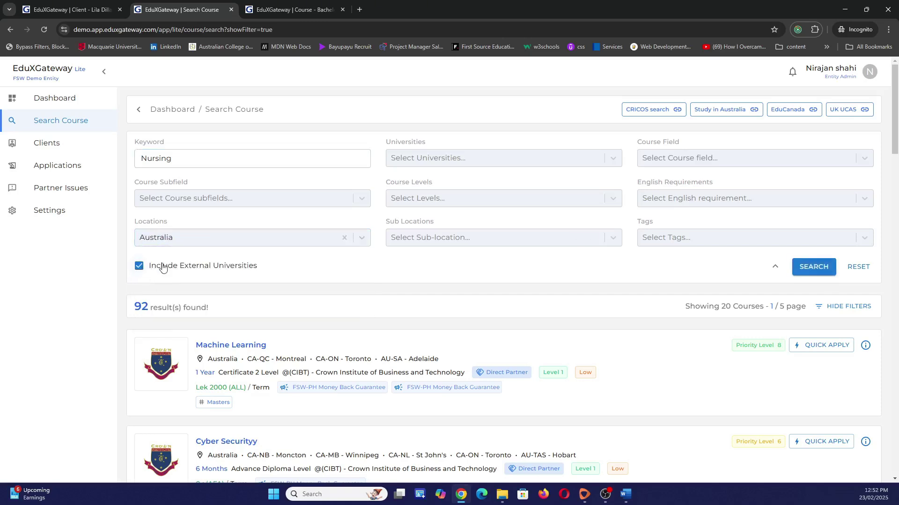
click(466, 164)
text(fsw)
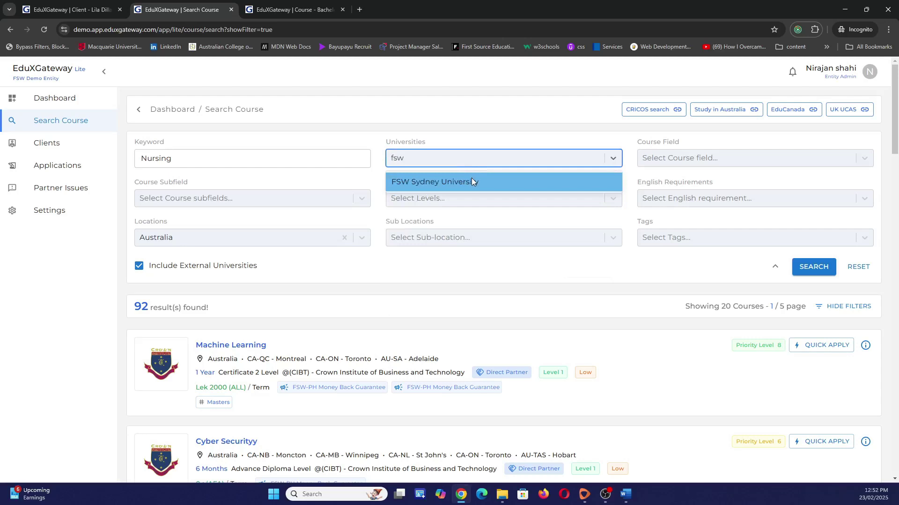
click(471, 180)
click(808, 269)
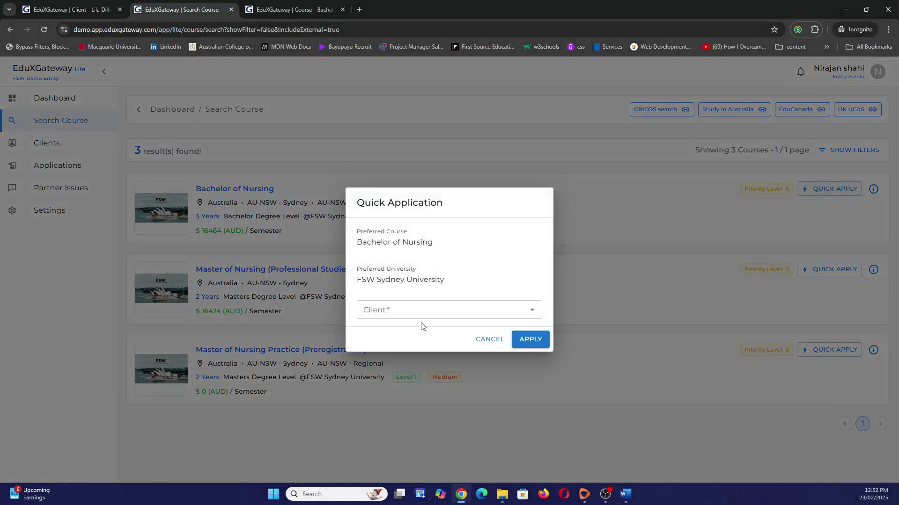
Submit a quick application for Bachelor of Nursing at FSW Sydney University, choosing the client by first name.
click(424, 311)
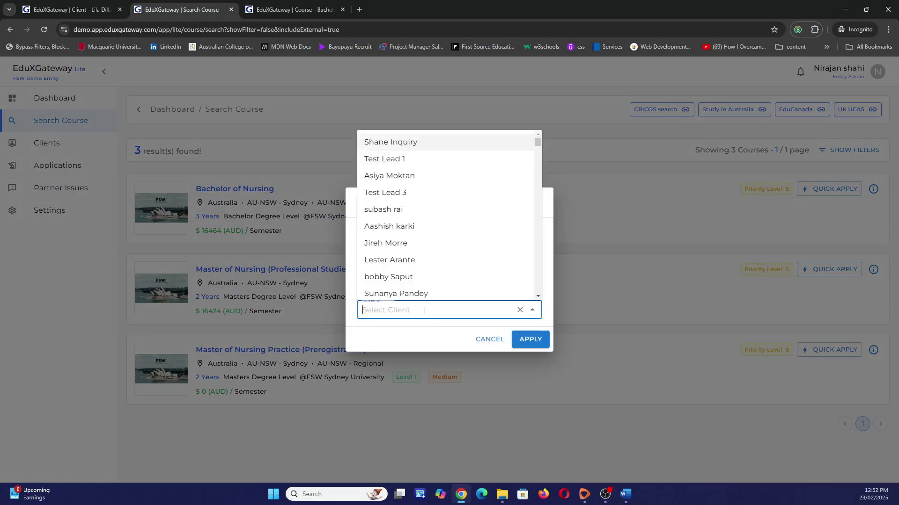
text(lil)
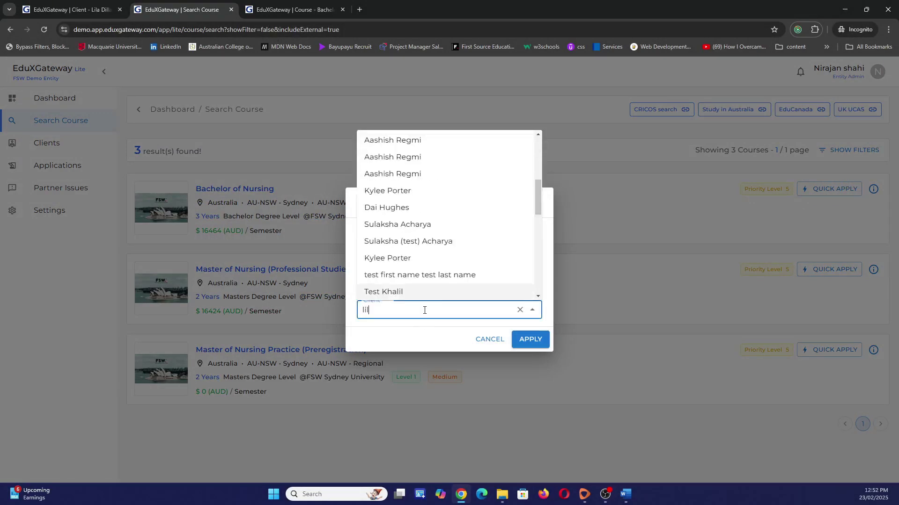
text(a)
click(404, 292)
click(517, 347)
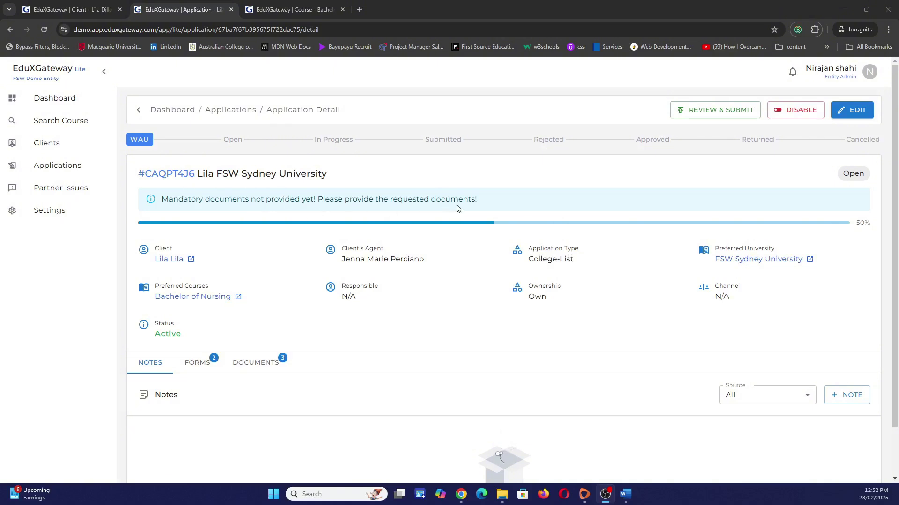
Review the new application's details, its forms and its requested documents.
mouse_move(497, 224)
scroll(195, 378, down, 1)
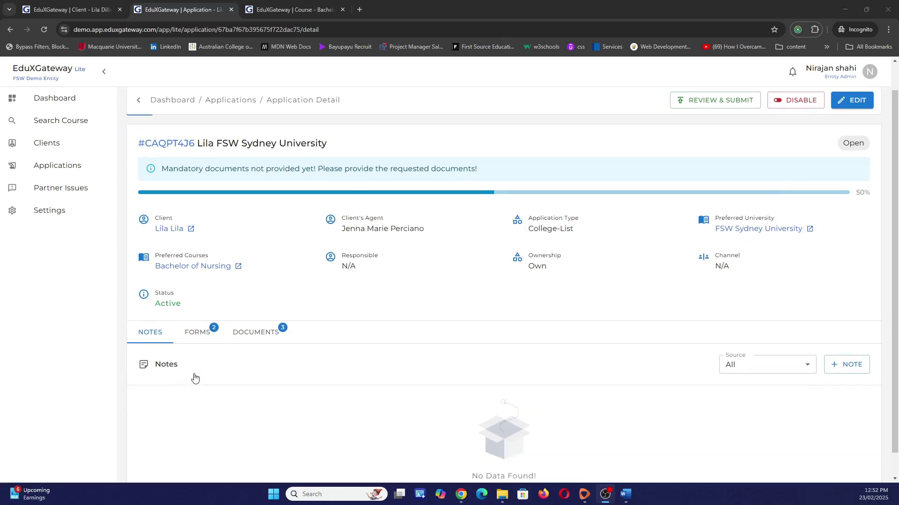
scroll(197, 381, down, 1)
click(207, 312)
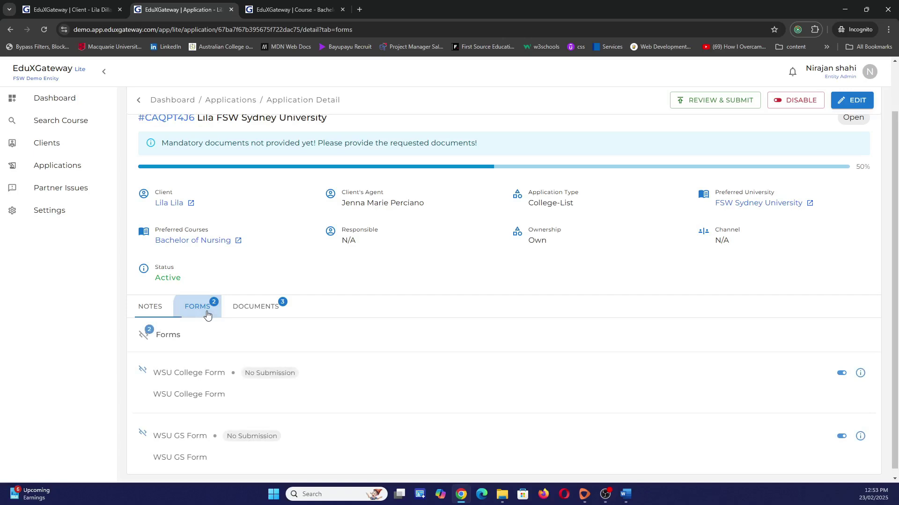
click(271, 310)
scroll(398, 327, down, 2)
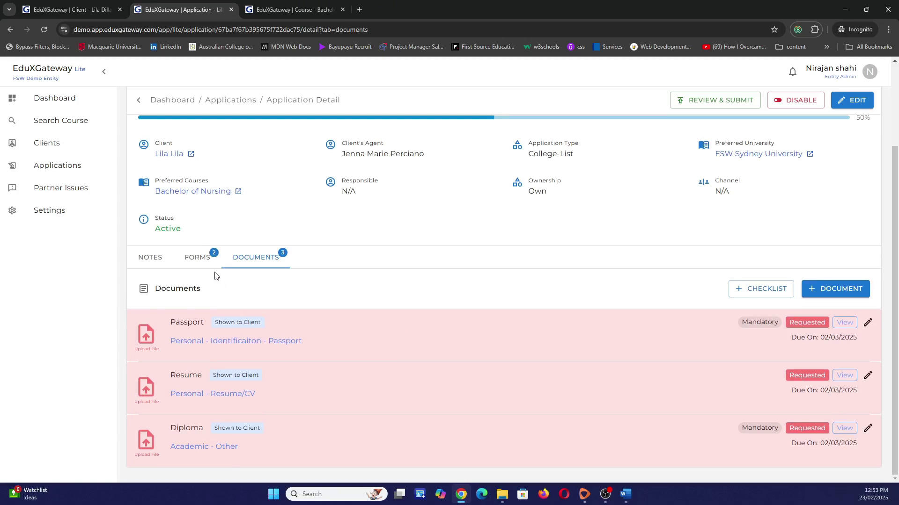
Copy the submission link of the application's WSU College Form and open it in a new browser tab.
click(197, 256)
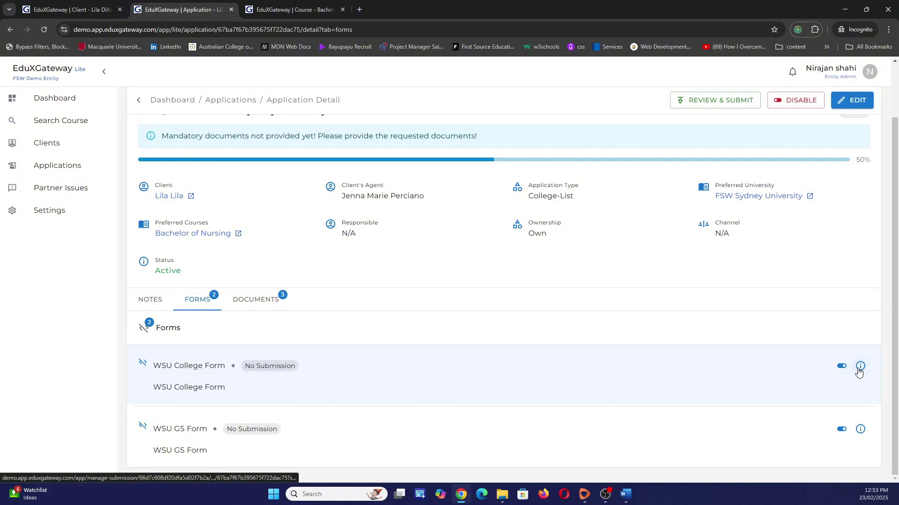
click(859, 367)
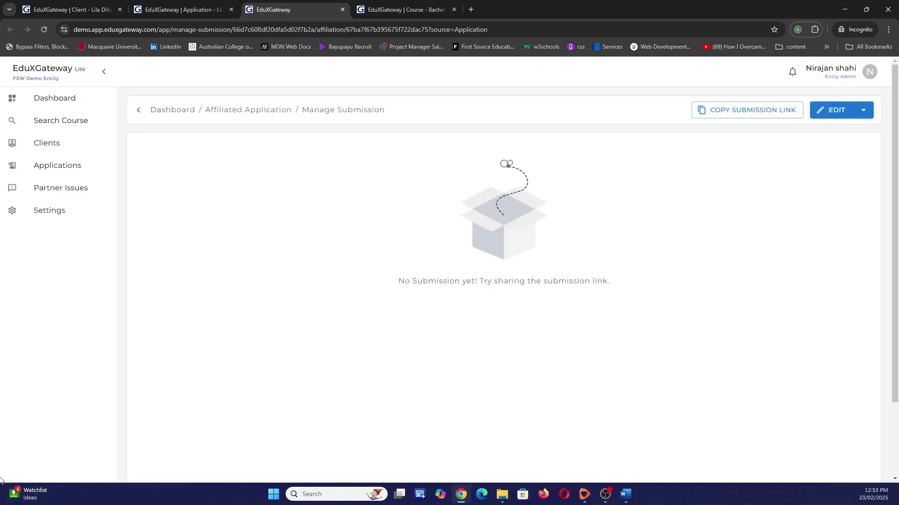
click(740, 115)
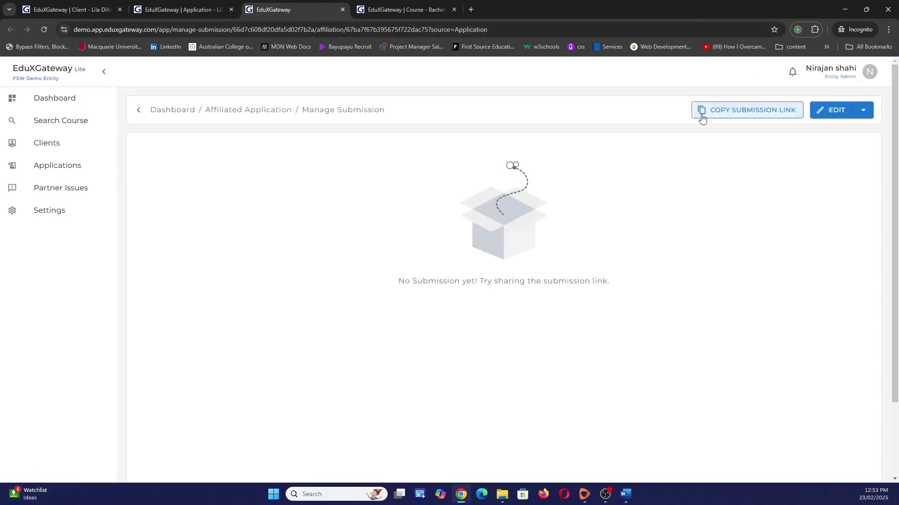
click(471, 9)
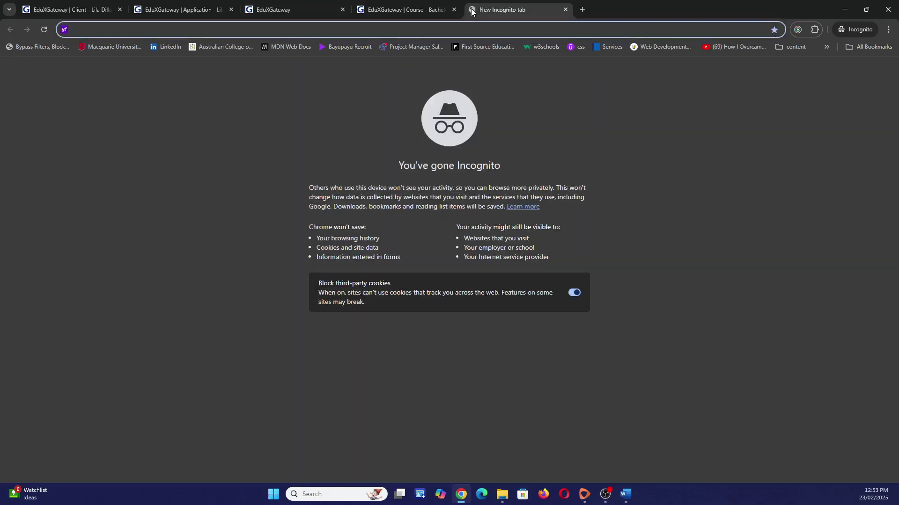
key(ctrl+v)
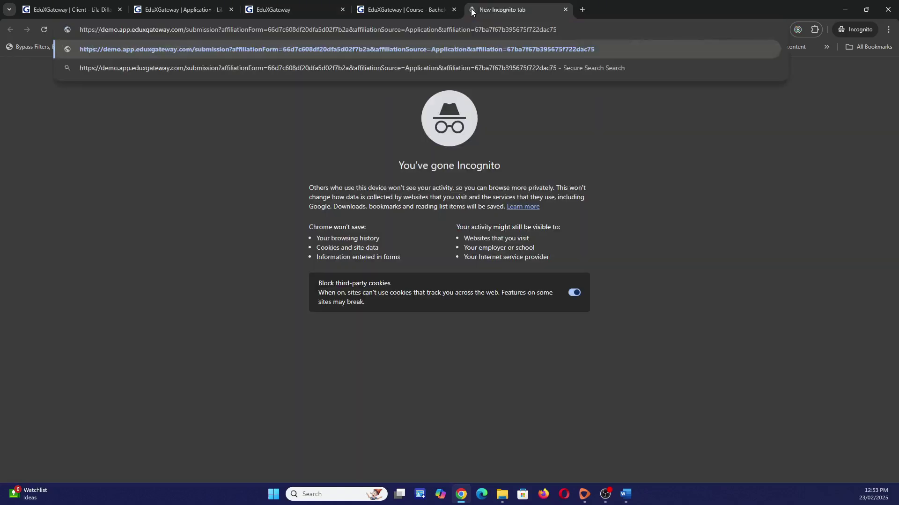
key(Return)
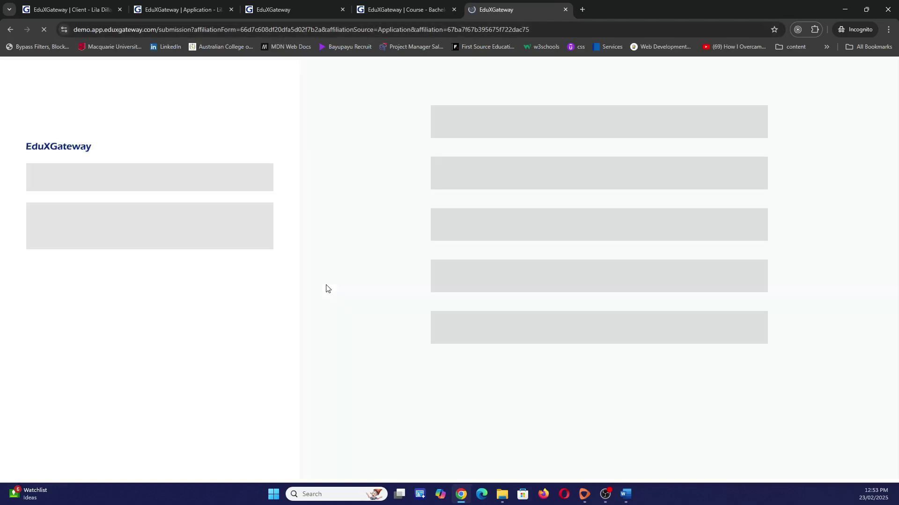
Fill in the WSU College Form's full name, phone and email, set civil status to Never Married, agree with the T&Cs and submit it.
click(420, 157)
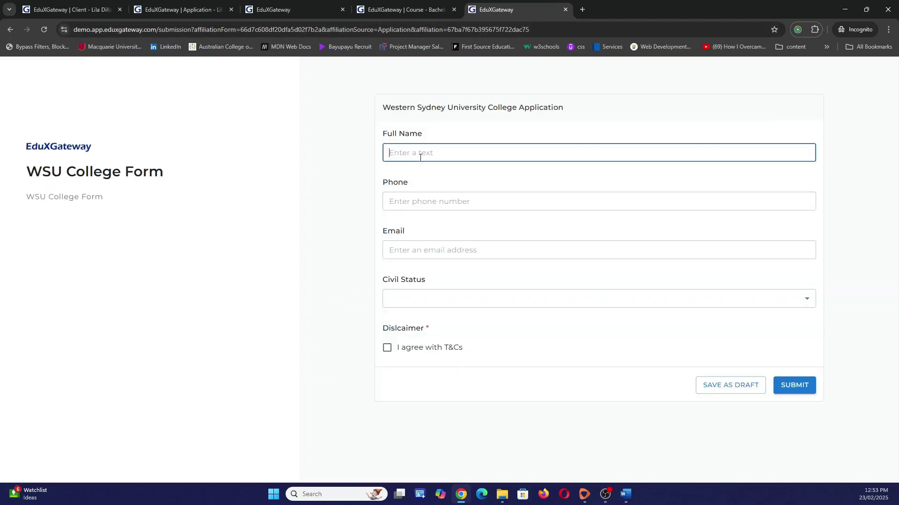
text(A)
click(415, 210)
text(123)
click(424, 251)
text(a@b.com)
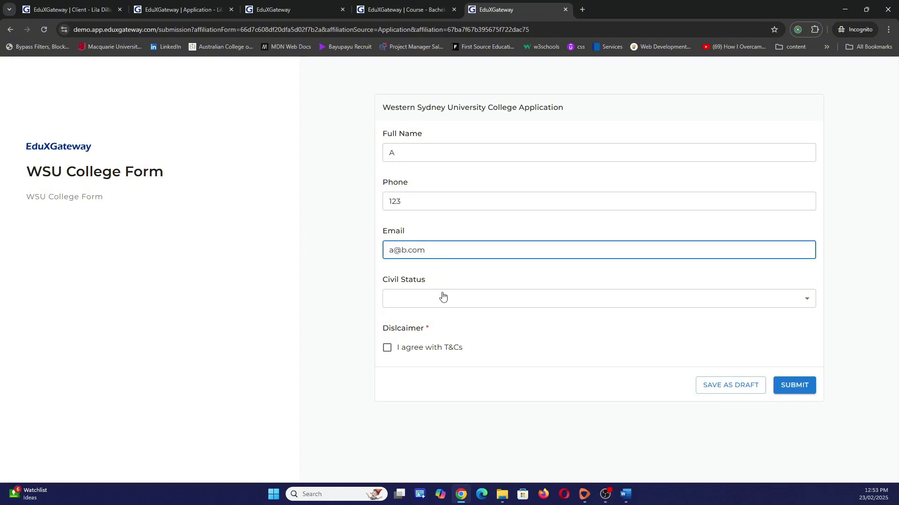
click(443, 297)
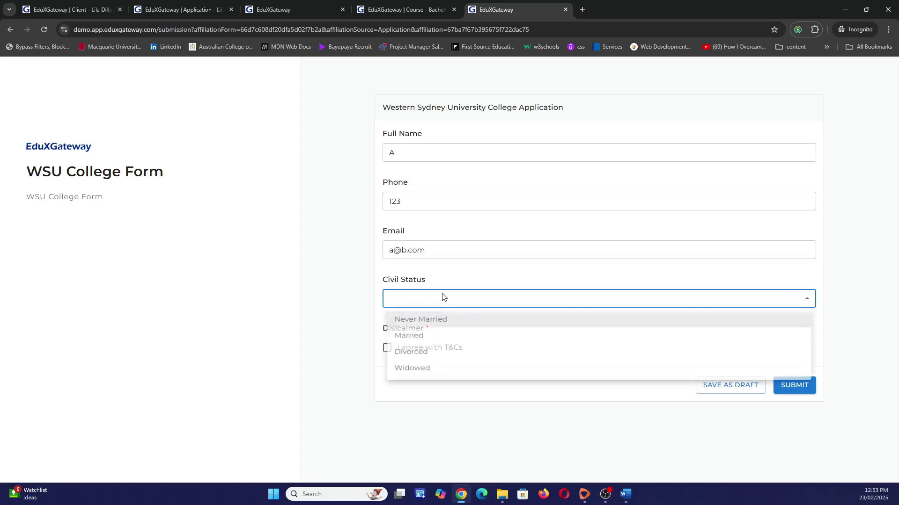
click(419, 324)
click(387, 347)
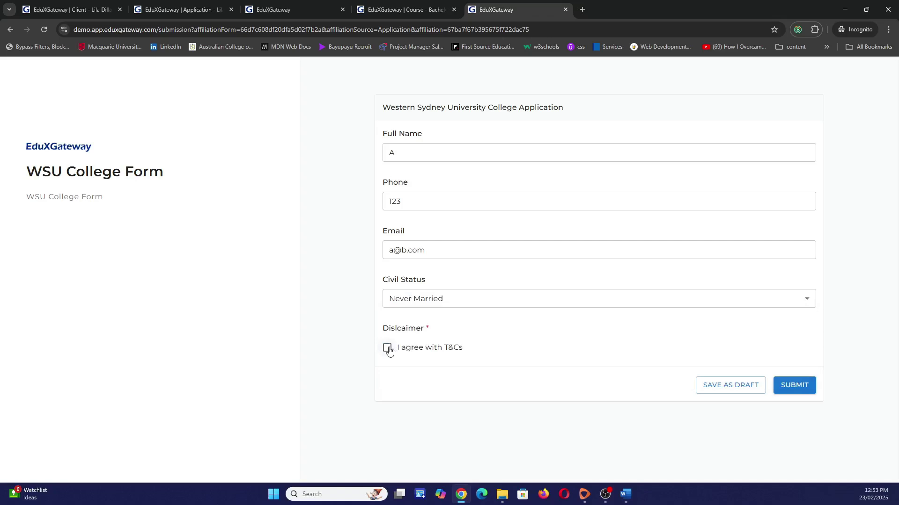
click(796, 388)
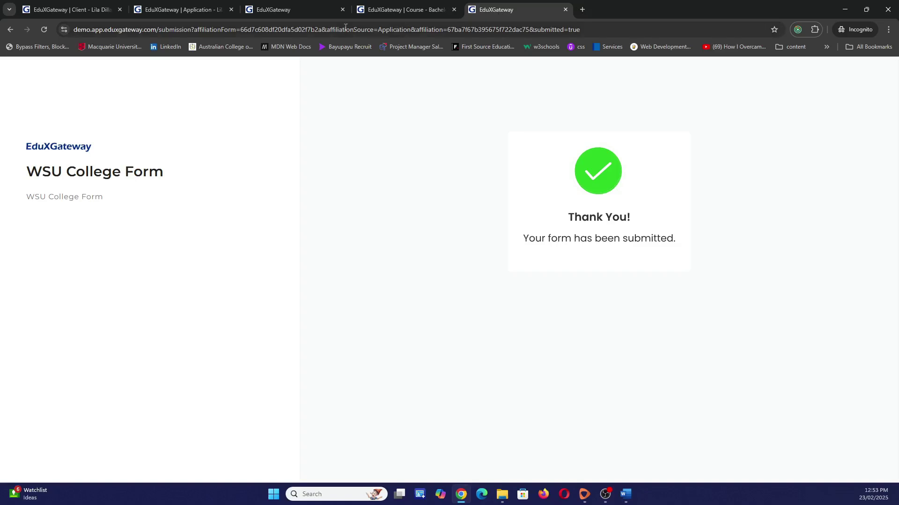
Close the submitted form's browser tab and return to the application's forms.
click(565, 9)
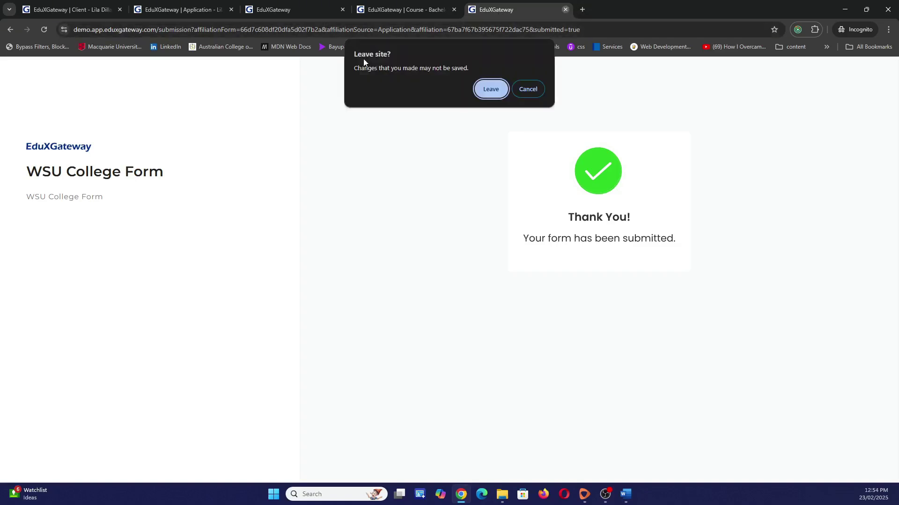
click(490, 89)
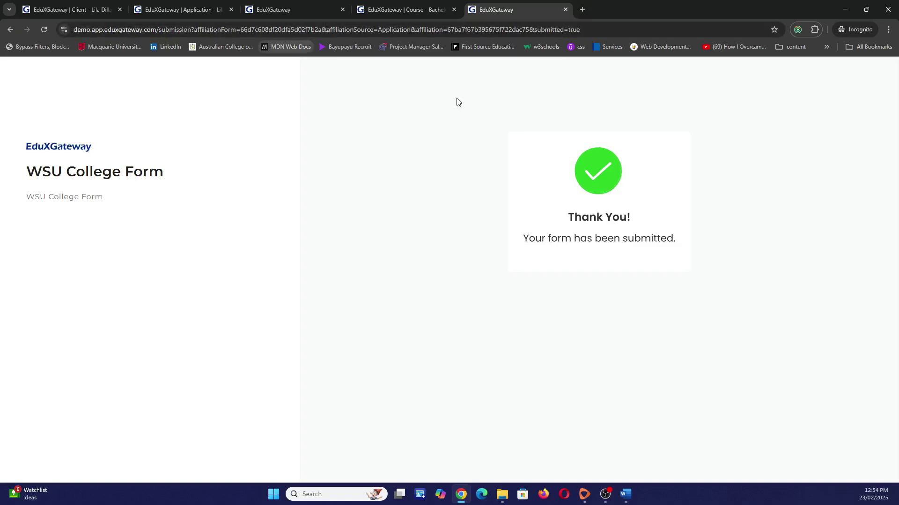
click(209, 16)
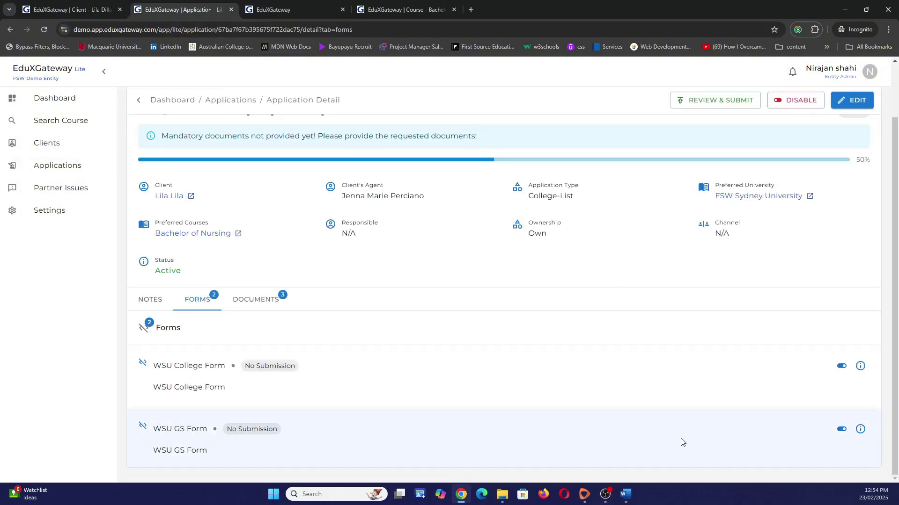
Copy the submission link of the application's WSU GS Form and open it in a new browser tab.
click(861, 429)
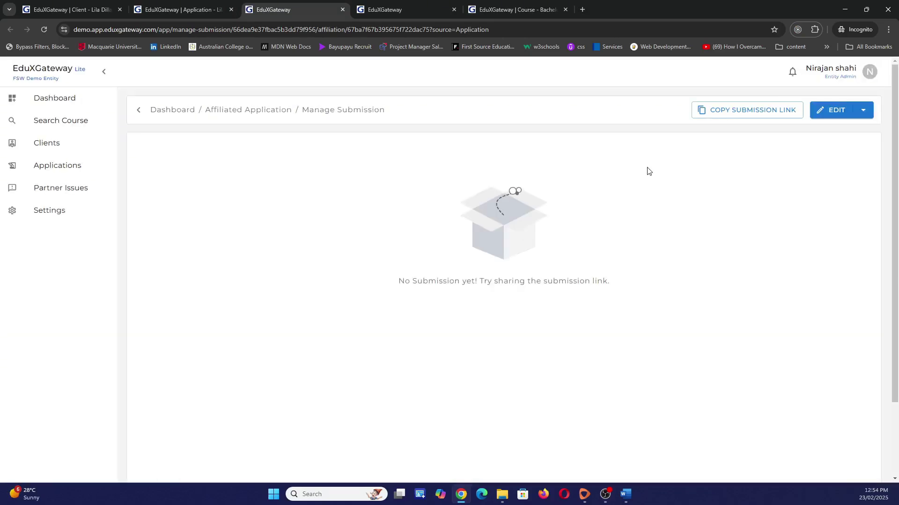
click(729, 115)
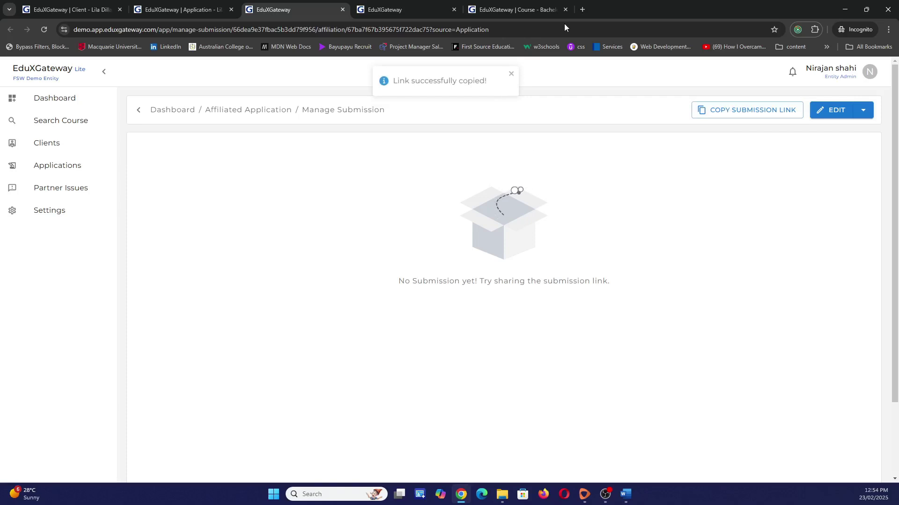
click(583, 9)
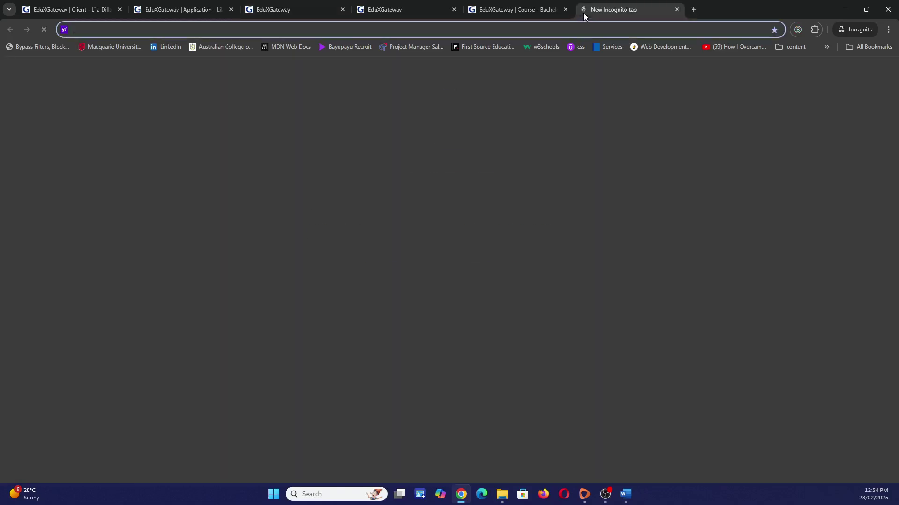
key(ctrl+v)
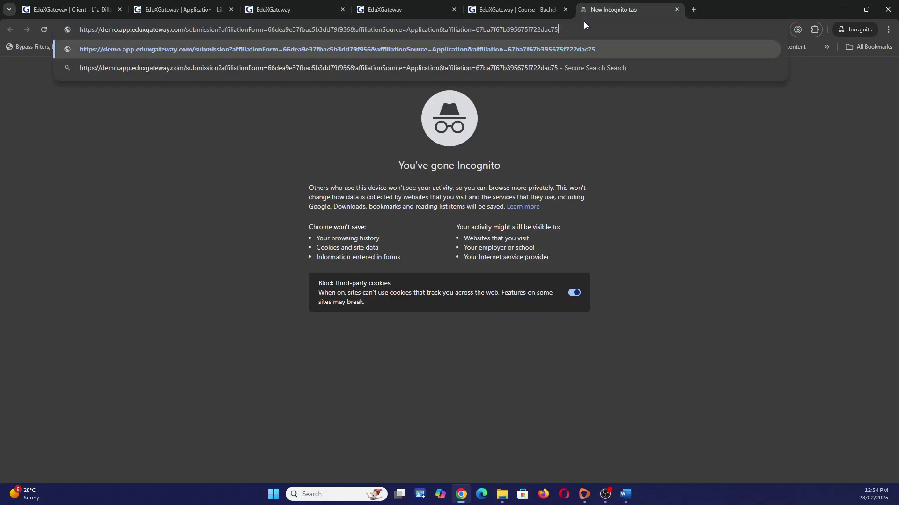
key(Return)
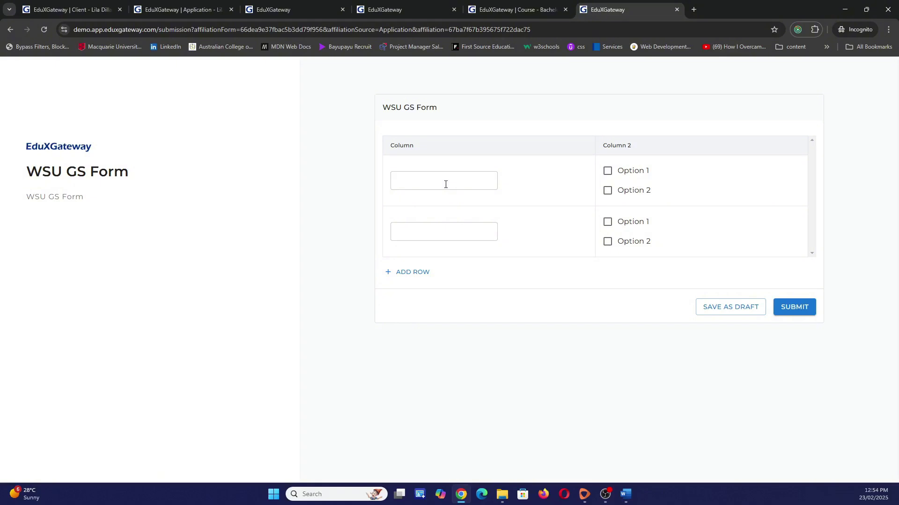
Fill the WSU GS Form's two rows with A and B, check Option 1 for both, and submit the form.
click(481, 182)
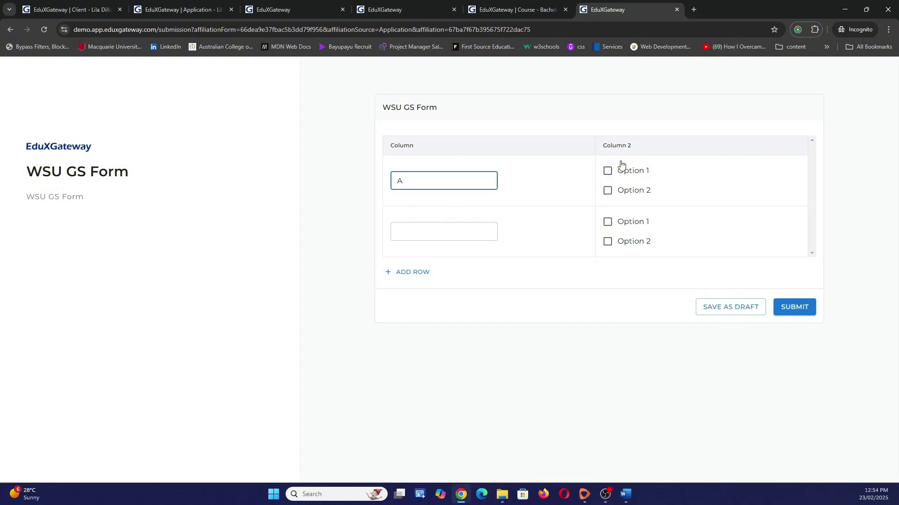
click(608, 171)
click(449, 226)
click(449, 231)
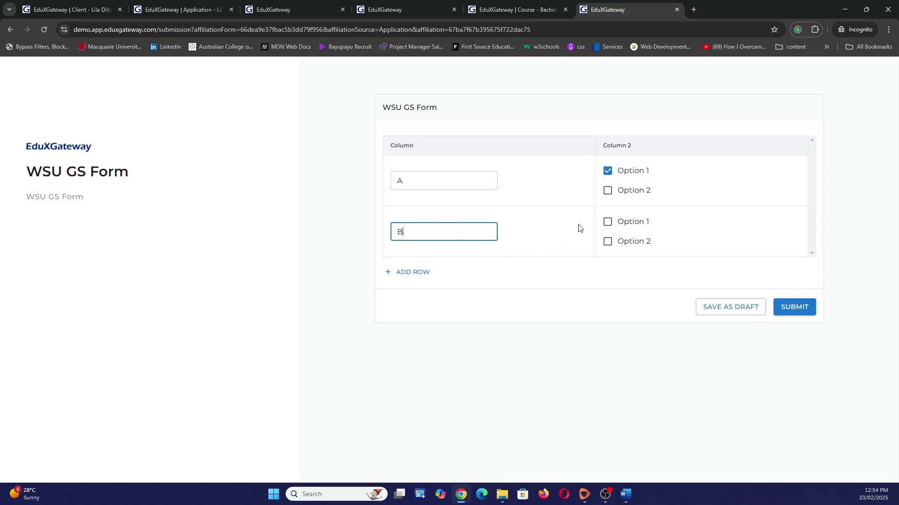
click(607, 221)
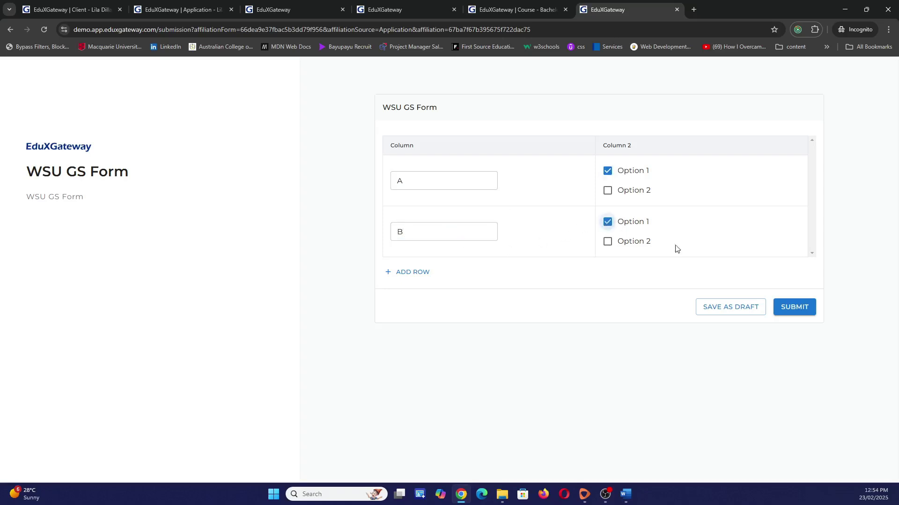
click(800, 309)
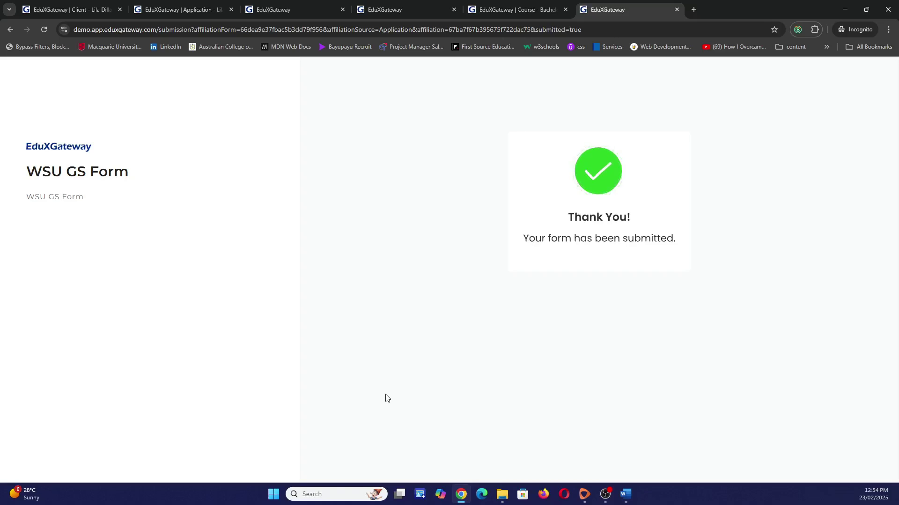
Refresh the application's page and start a file upload for its requested Passport document.
click(199, 13)
click(45, 31)
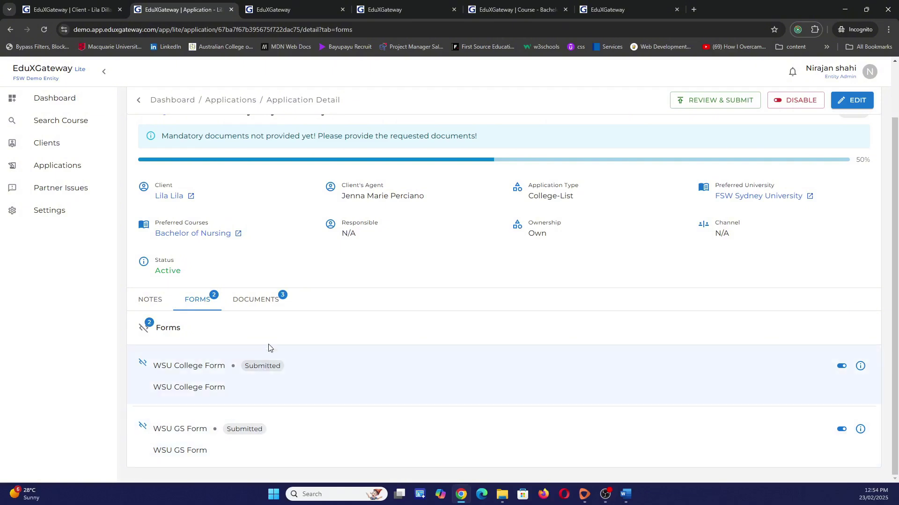
click(269, 302)
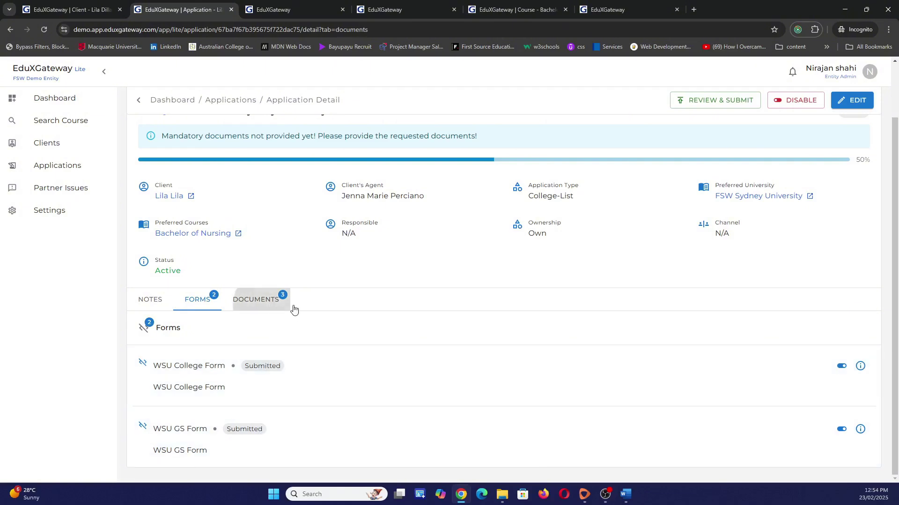
scroll(454, 342, down, 1)
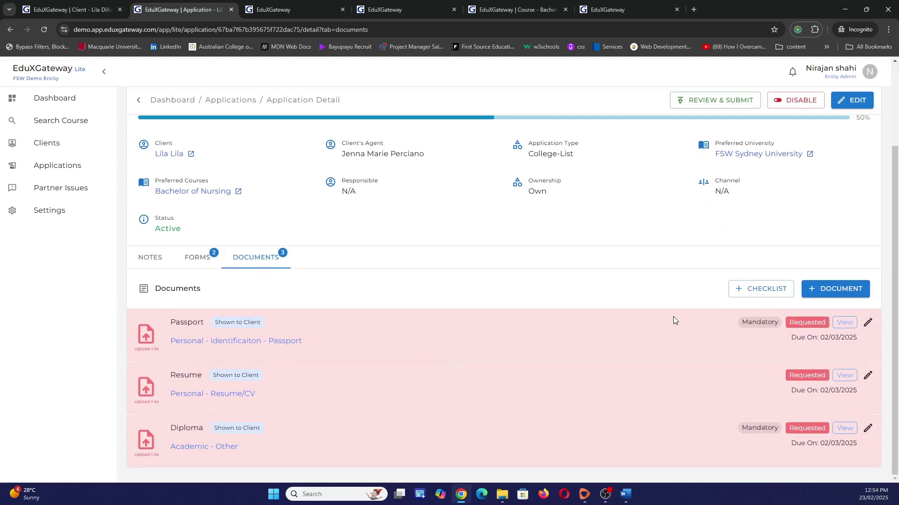
click(868, 325)
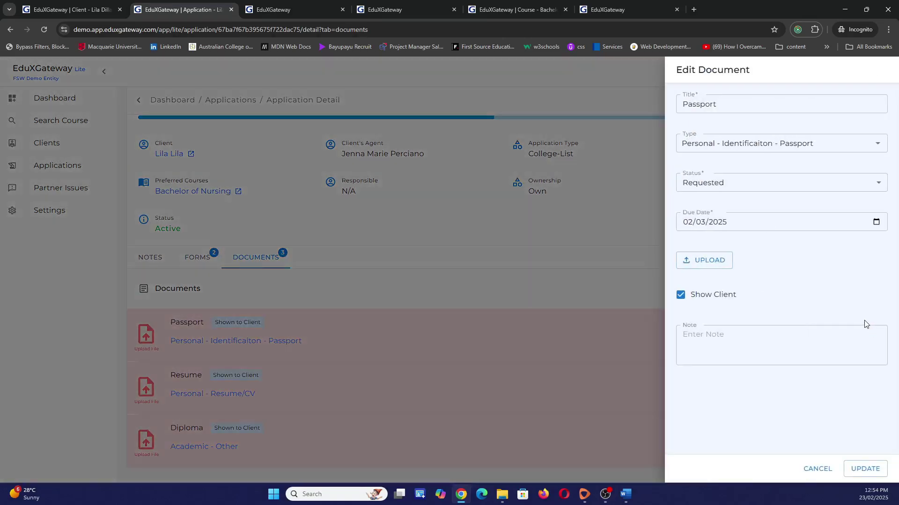
click(714, 267)
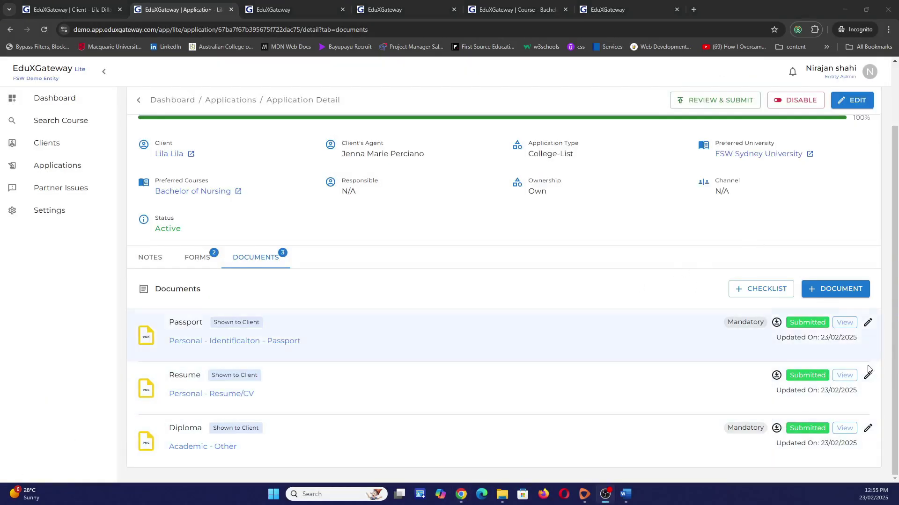
Open the application's submission review and check the client's eligibility with all forms and documents included.
click(209, 265)
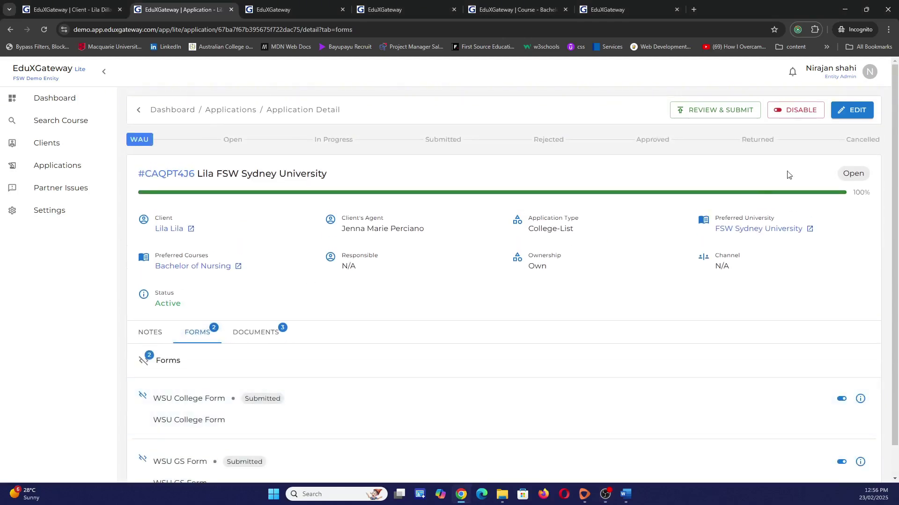
drag(870, 196, 850, 198)
click(704, 114)
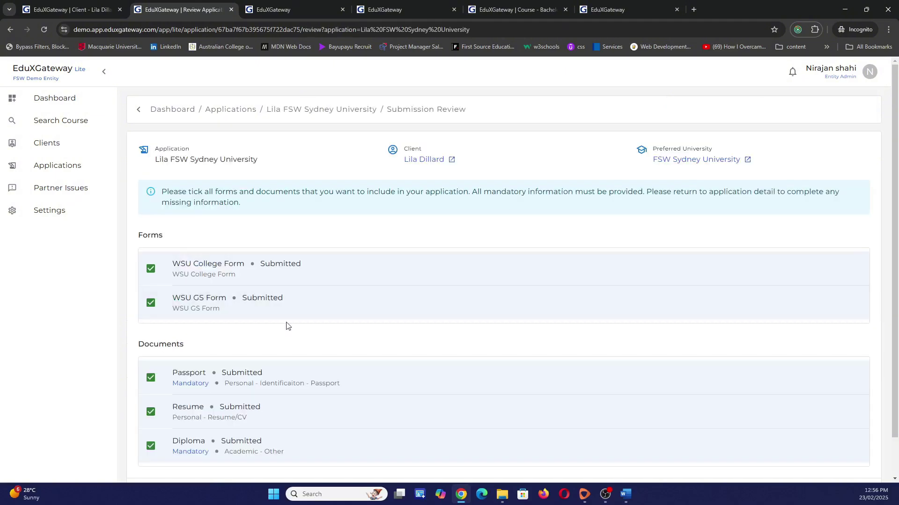
scroll(288, 326, down, 1)
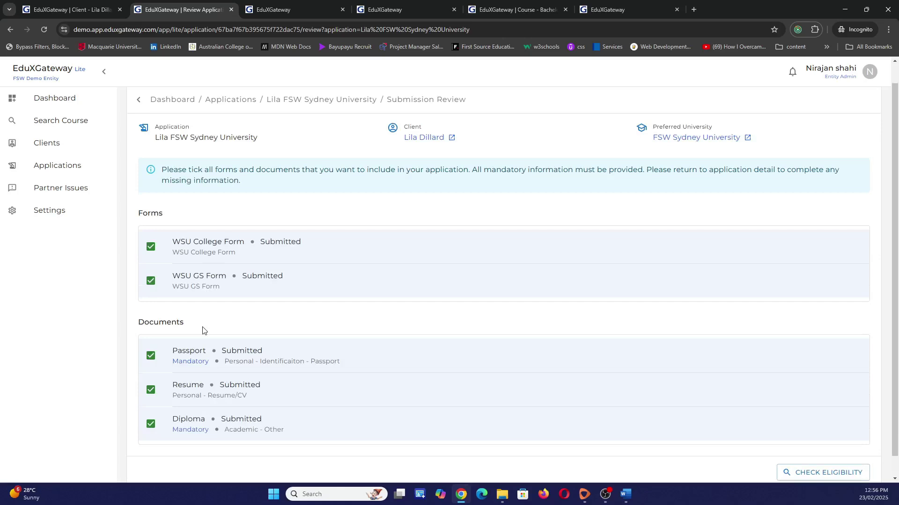
scroll(202, 330, down, 1)
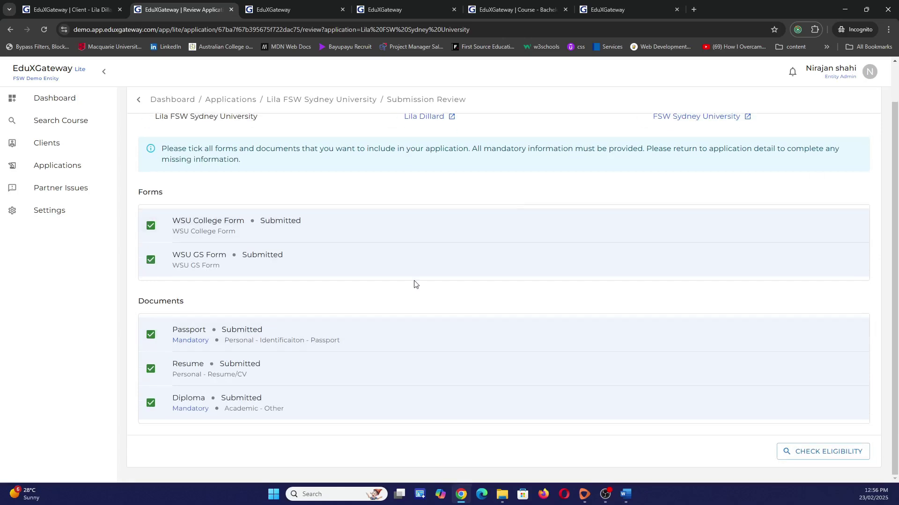
click(813, 457)
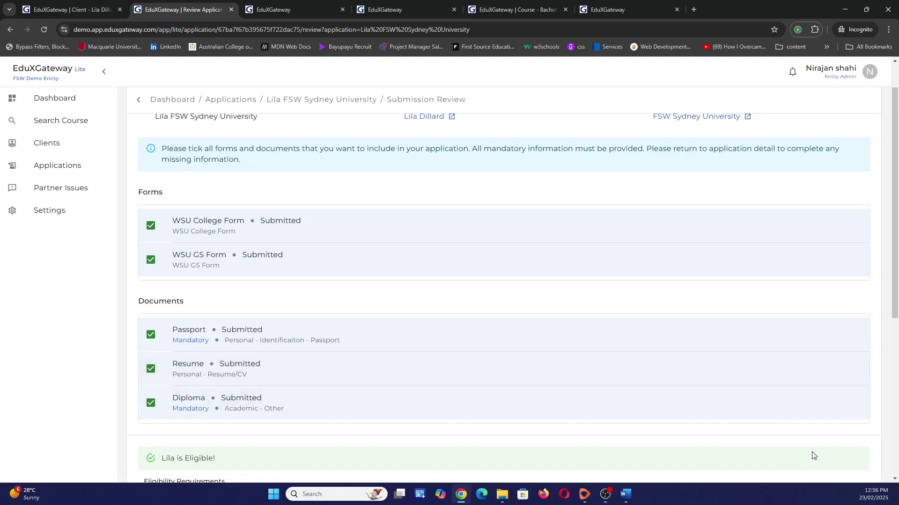
Confirm that the client is likely to meet the eligibility requirements and start submitting the application.
scroll(568, 375, down, 5)
scroll(570, 378, down, 1)
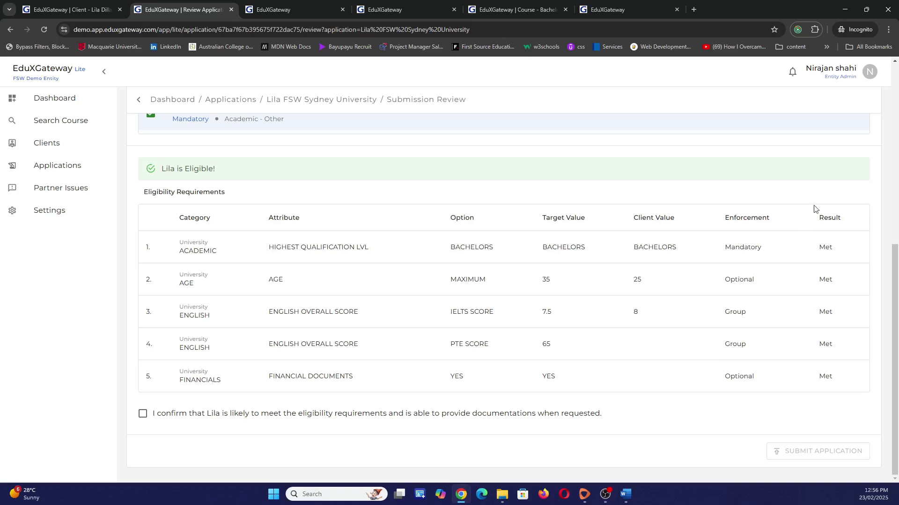
click(143, 414)
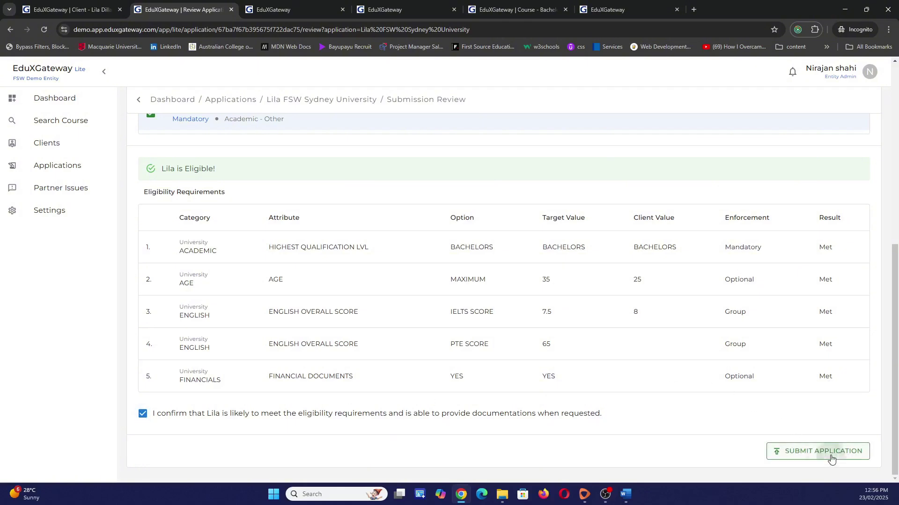
click(829, 453)
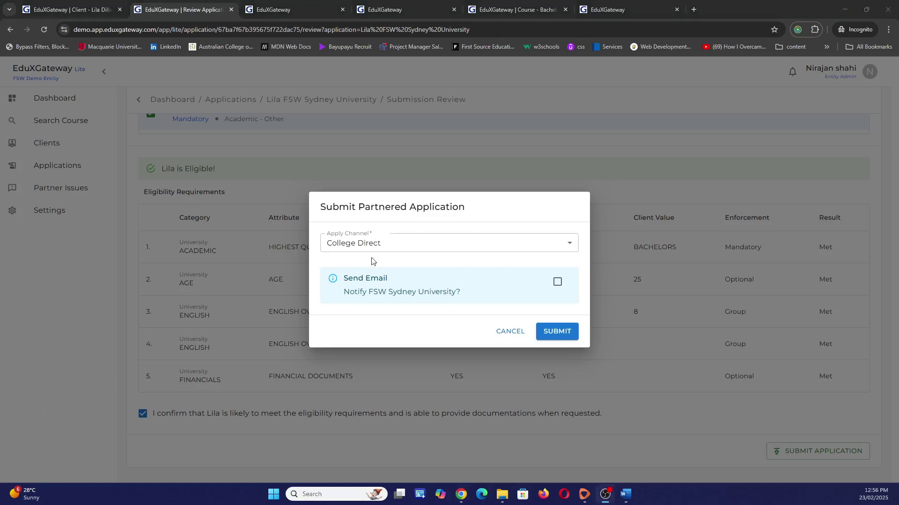
Choose Global Agency as the apply channel and EduXGateway Demo Account as the agency partnership.
click(403, 248)
click(378, 281)
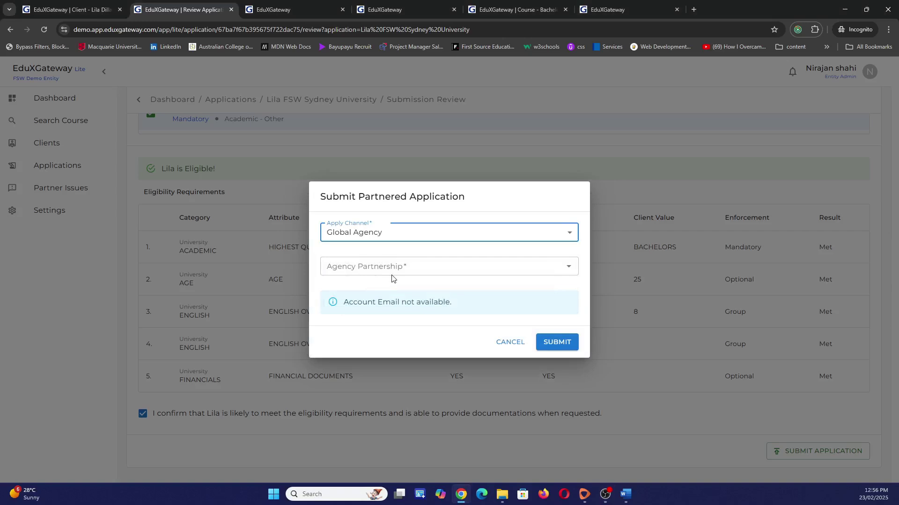
click(409, 262)
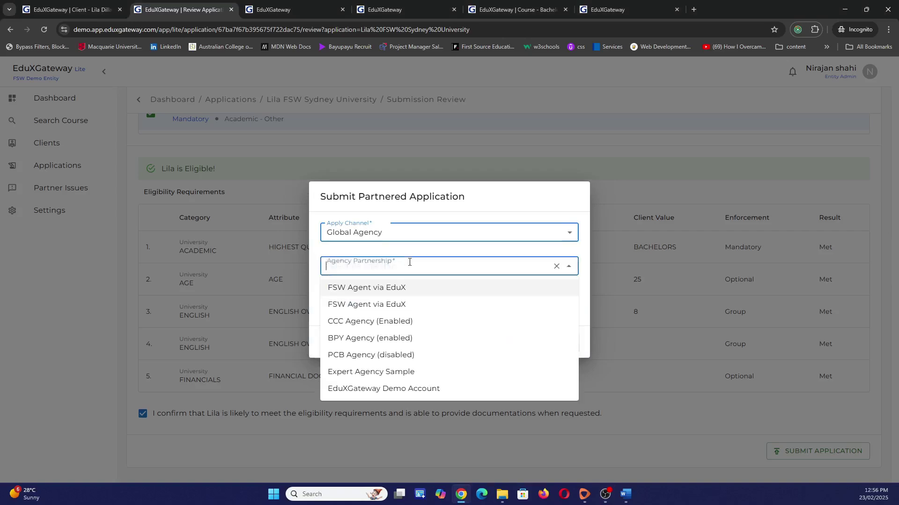
click(390, 395)
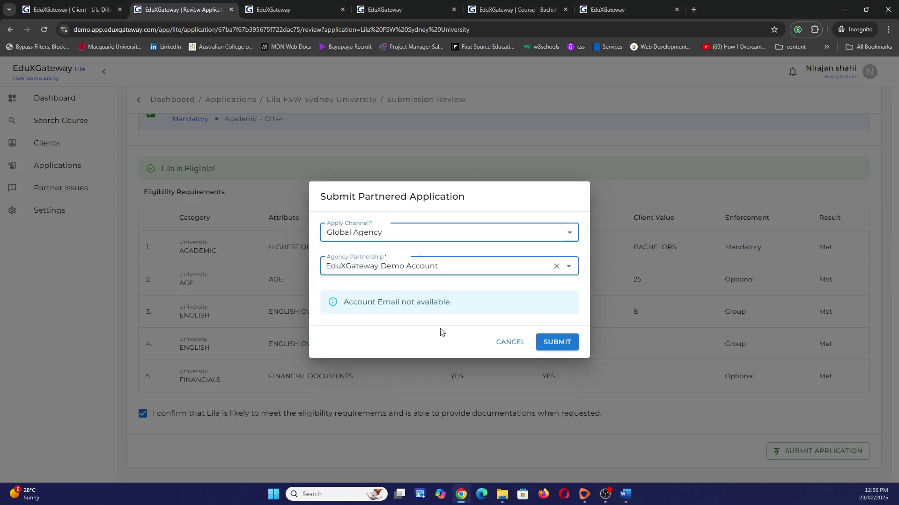
Switch the apply channel to Agency Direct and choose Direct A as the direct partnership.
click(415, 235)
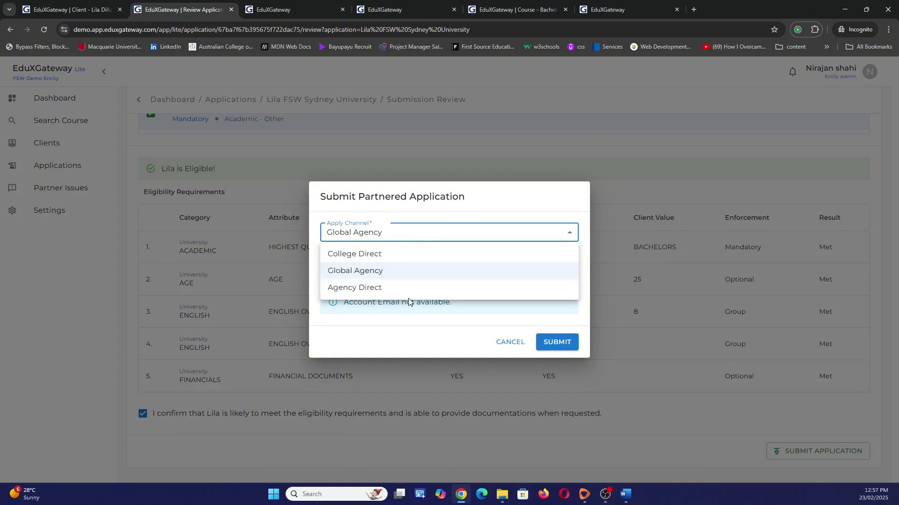
click(398, 291)
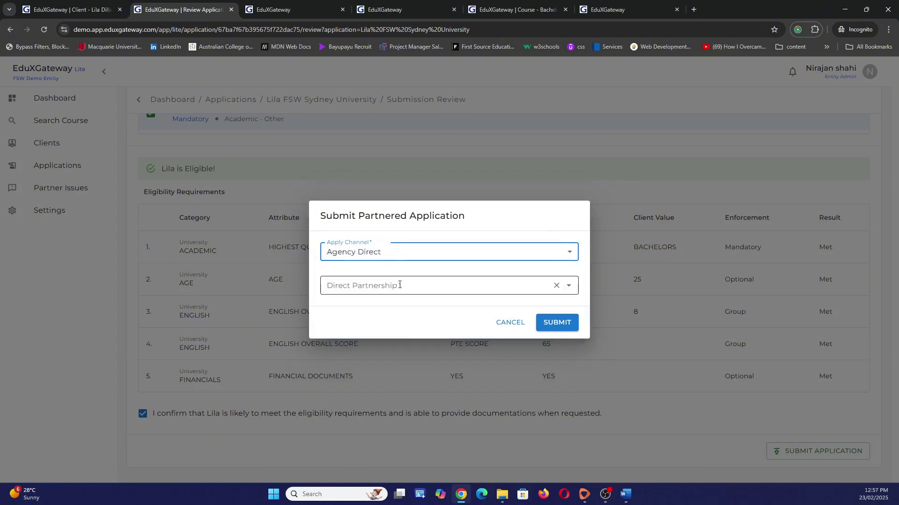
click(401, 280)
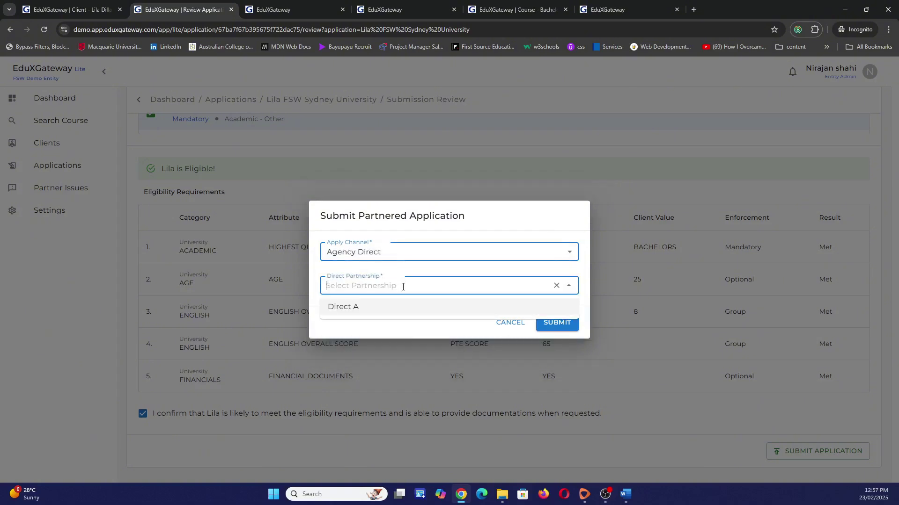
click(367, 309)
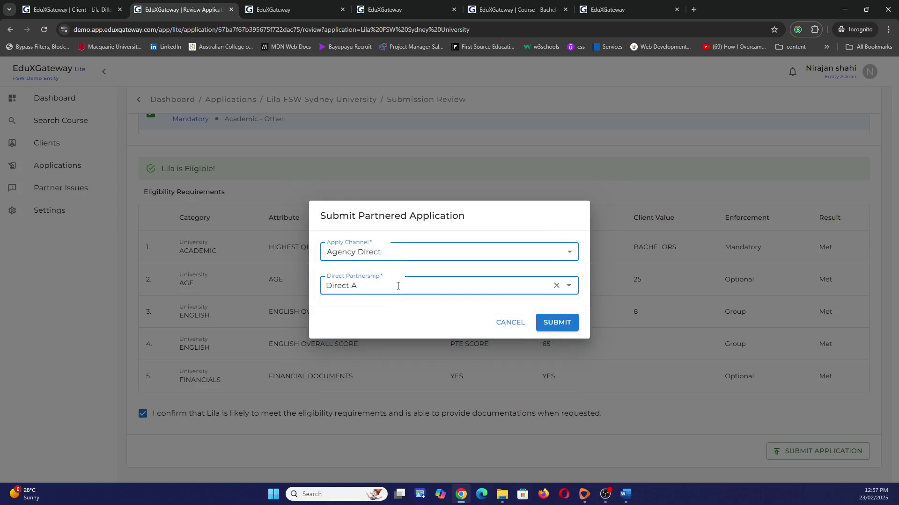
Set the apply channel back to Global Agency with the EduXGateway Demo Account partnership and submit the application.
click(389, 257)
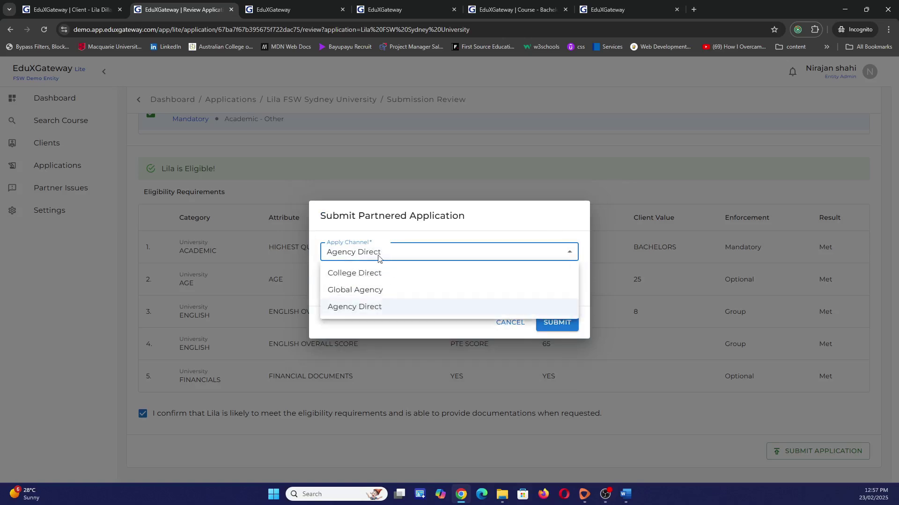
click(367, 291)
click(398, 266)
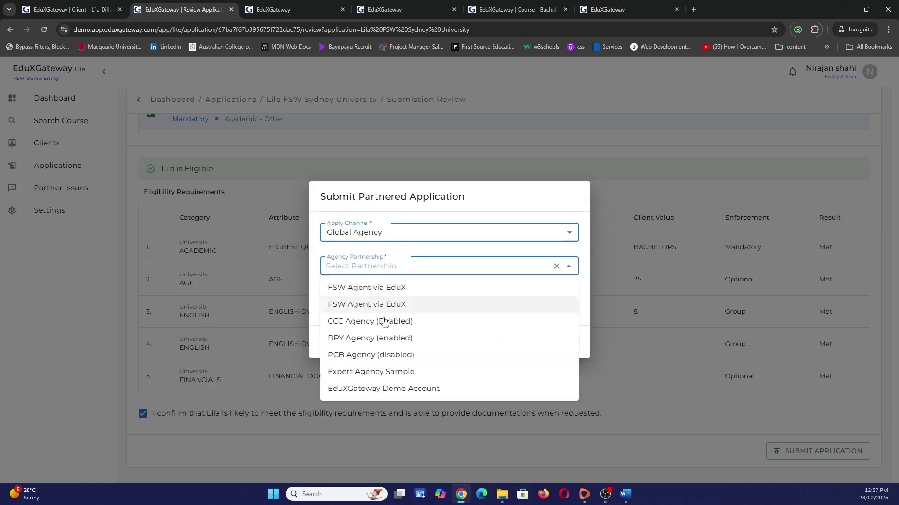
click(380, 390)
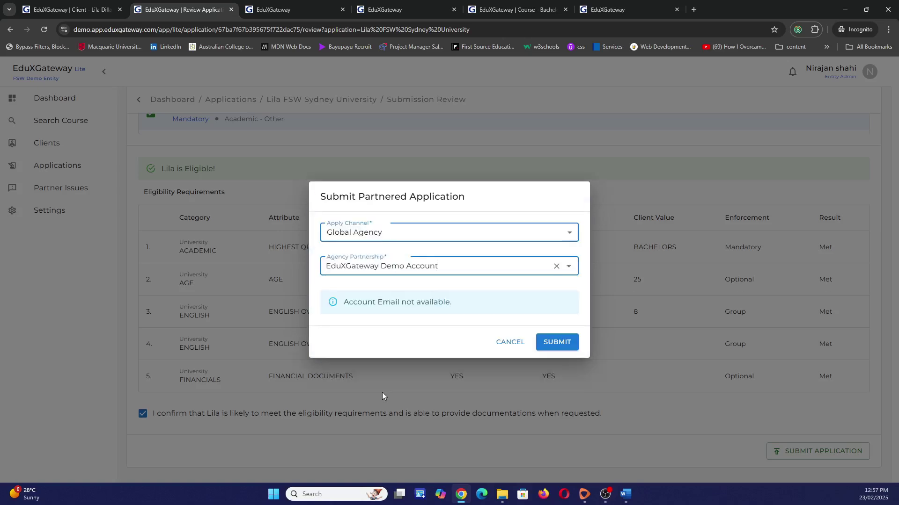
click(555, 345)
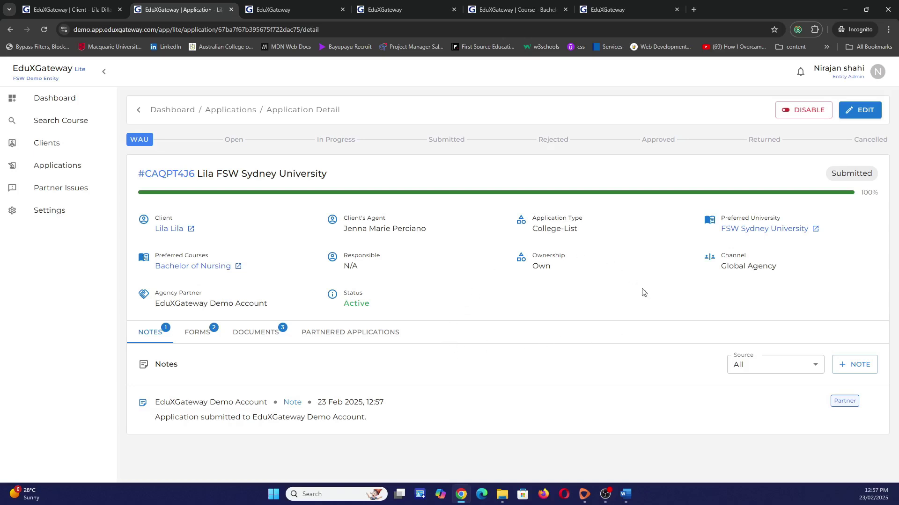
Review the overview of the submitted application's partnered application, including its account.
click(360, 337)
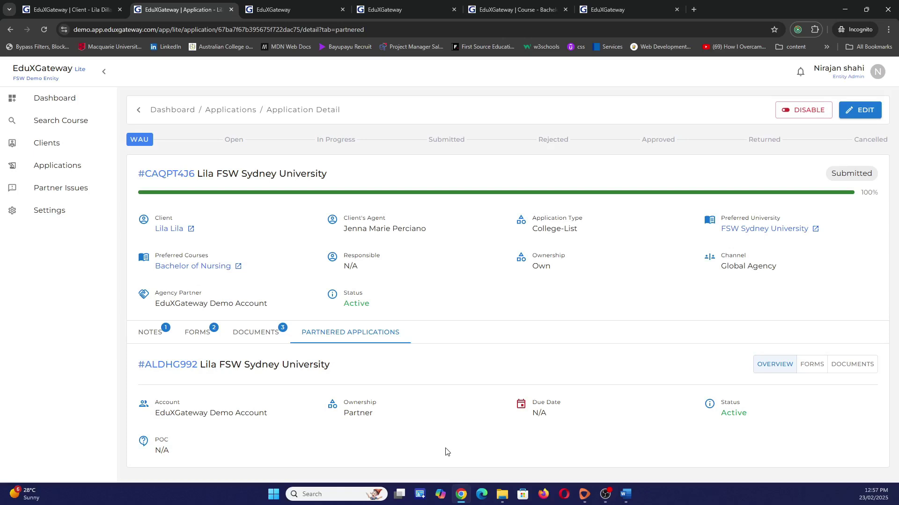
triple_click(165, 417)
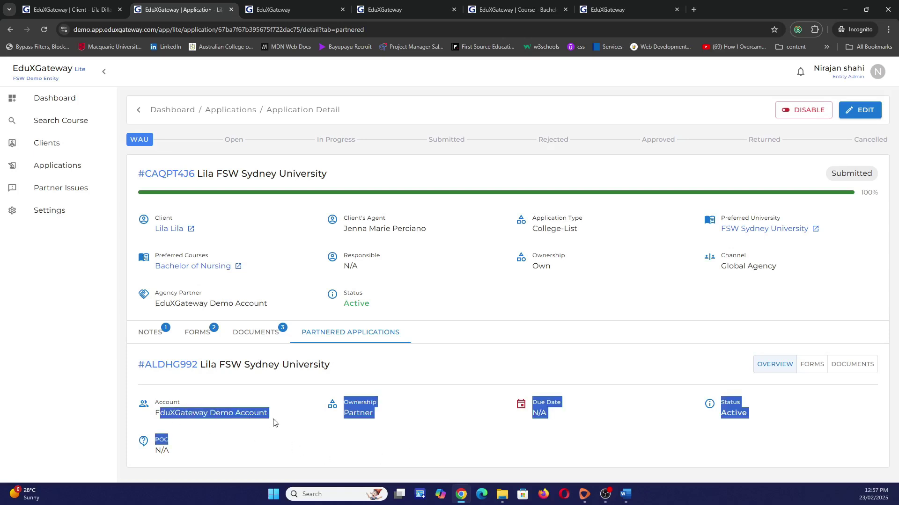
Review the partnered application's due date, forms and documents, ending on its overview.
click(455, 418)
drag(529, 418, 575, 418)
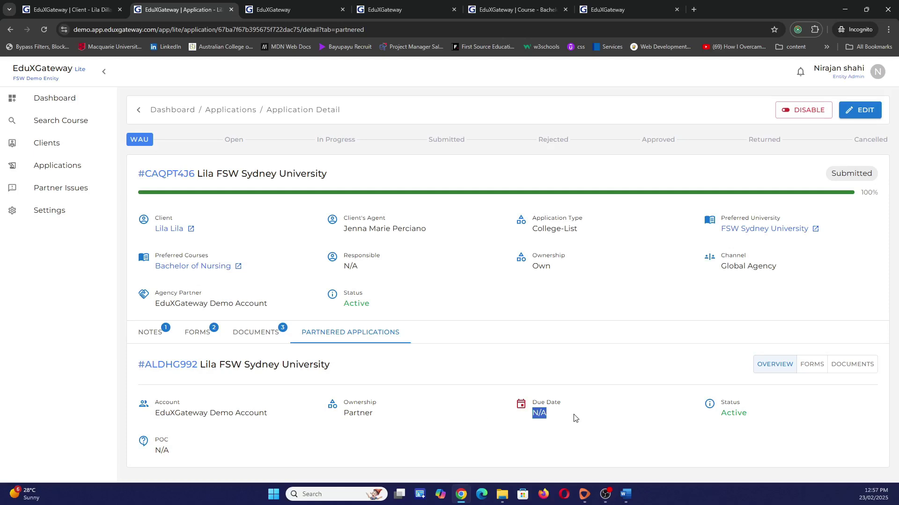
click(811, 372)
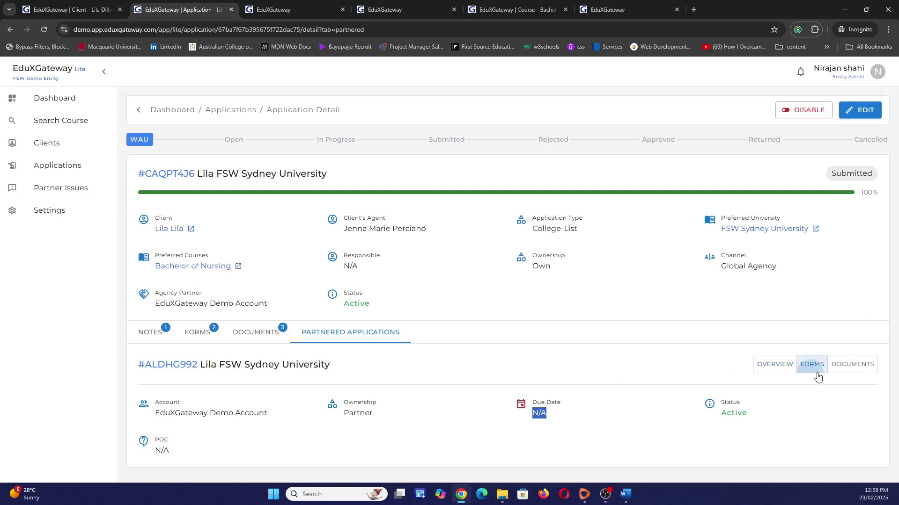
click(855, 375)
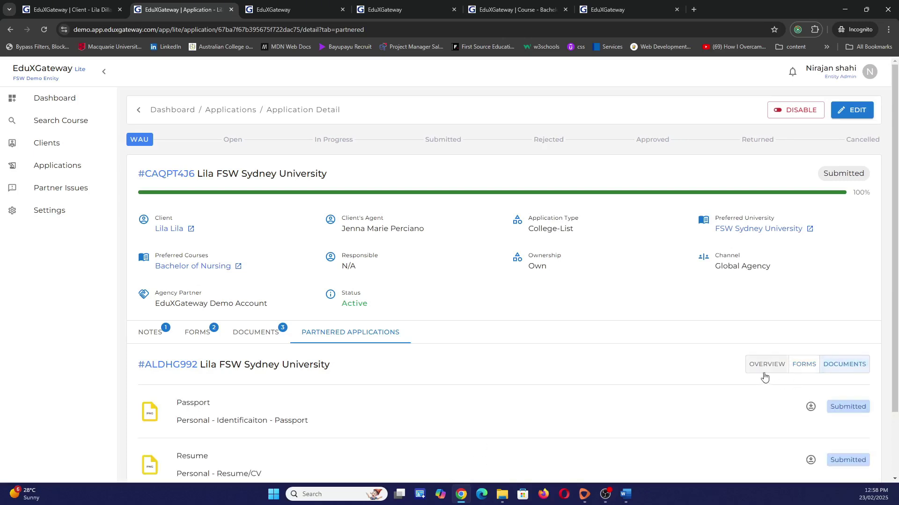
scroll(765, 378, down, 2)
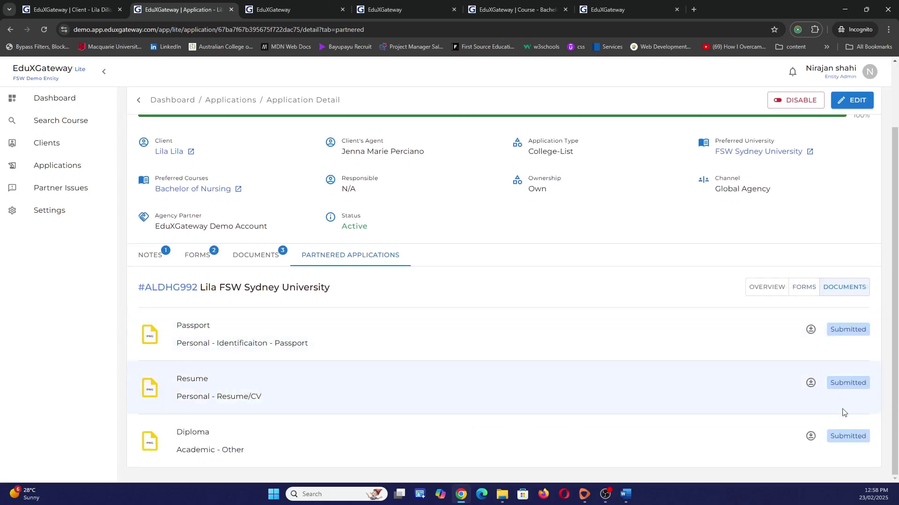
click(771, 290)
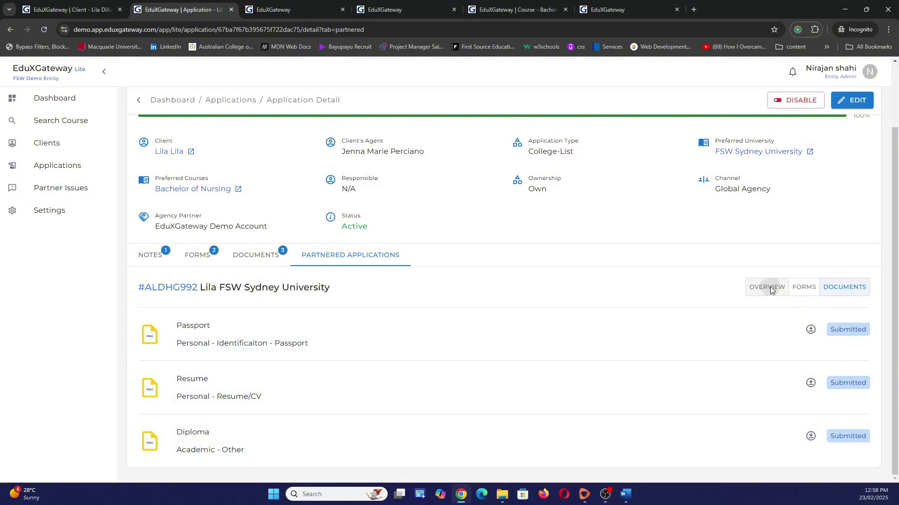
drag(771, 290, 516, 467)
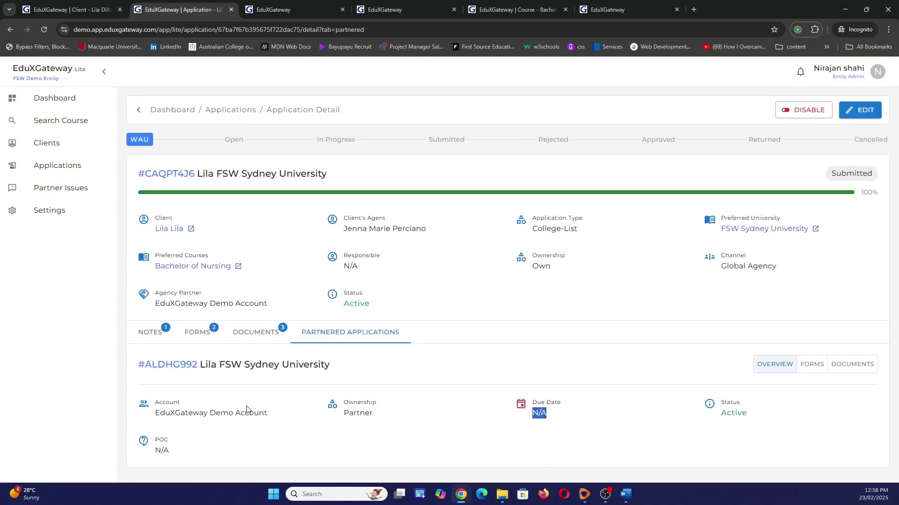
click(315, 440)
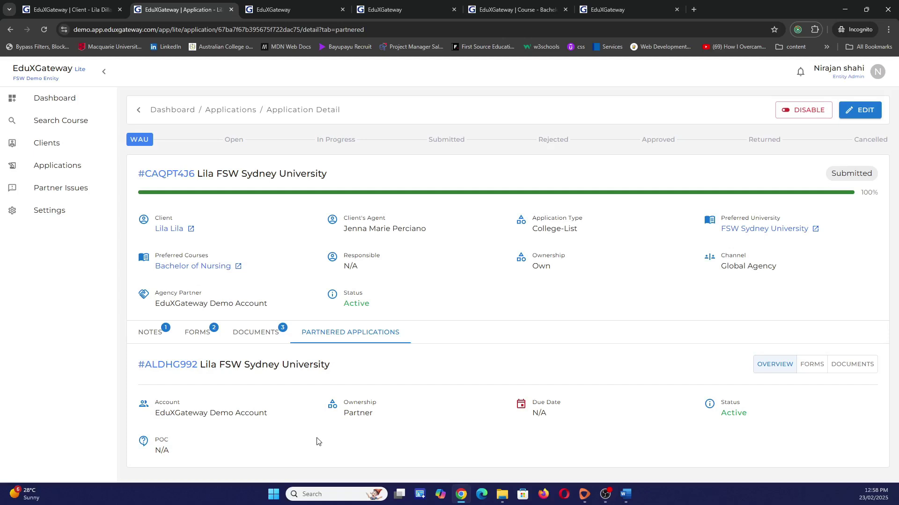
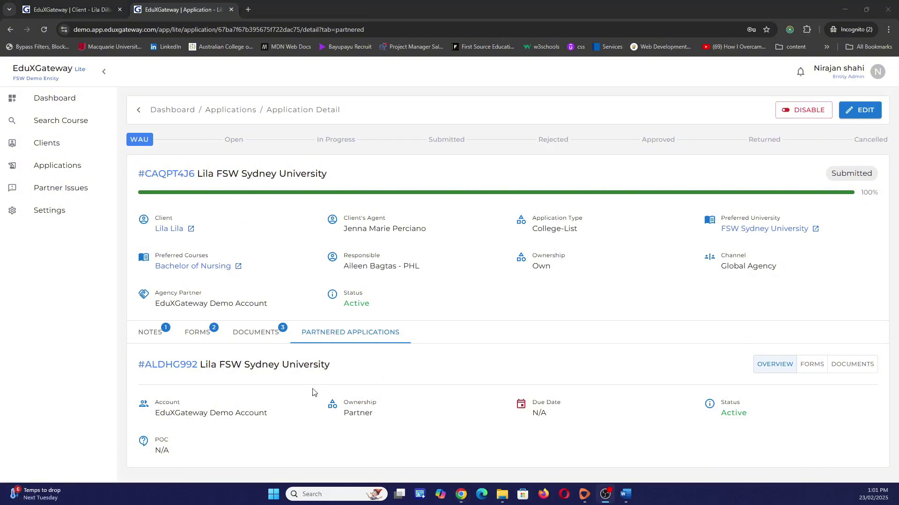
Add the note "When will this be processed?" to the application and share it with EduXGateway Demo Account.
click(148, 338)
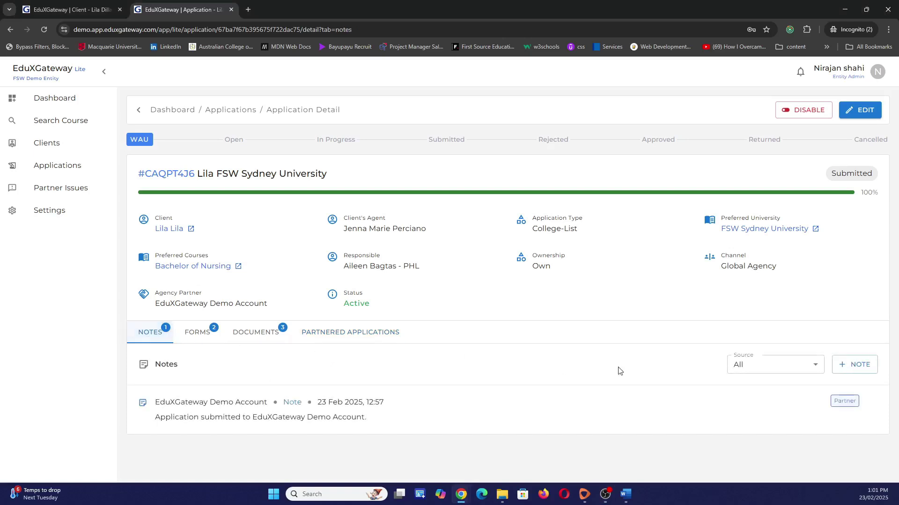
click(851, 366)
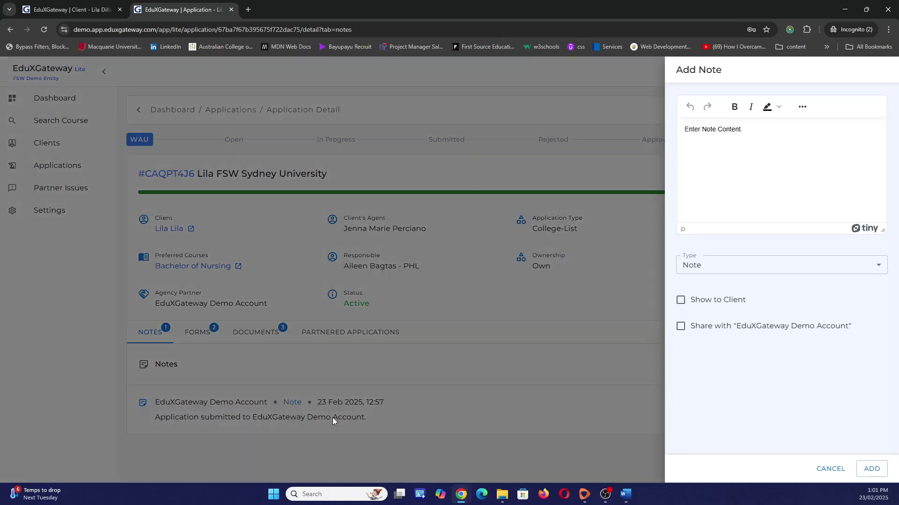
click(712, 327)
click(747, 130)
drag(751, 130, 625, 135)
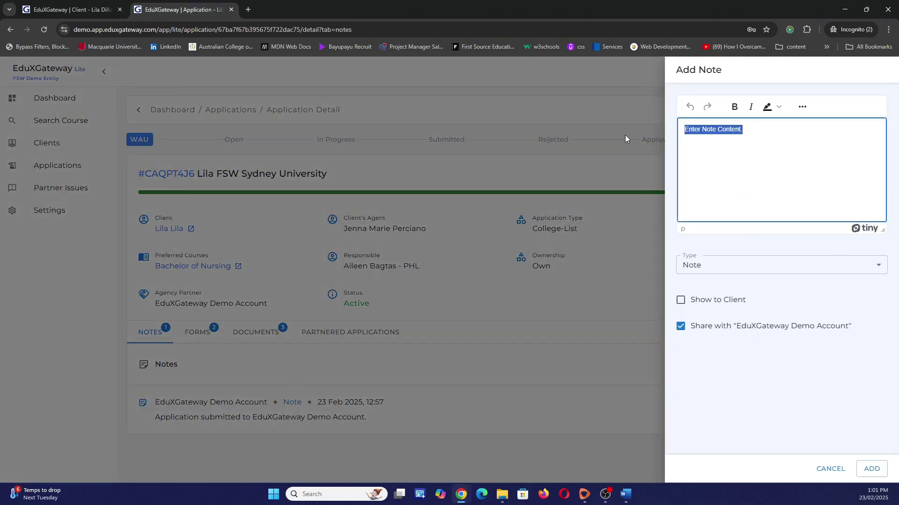
key(BackSpace)
text(When will this be processed?)
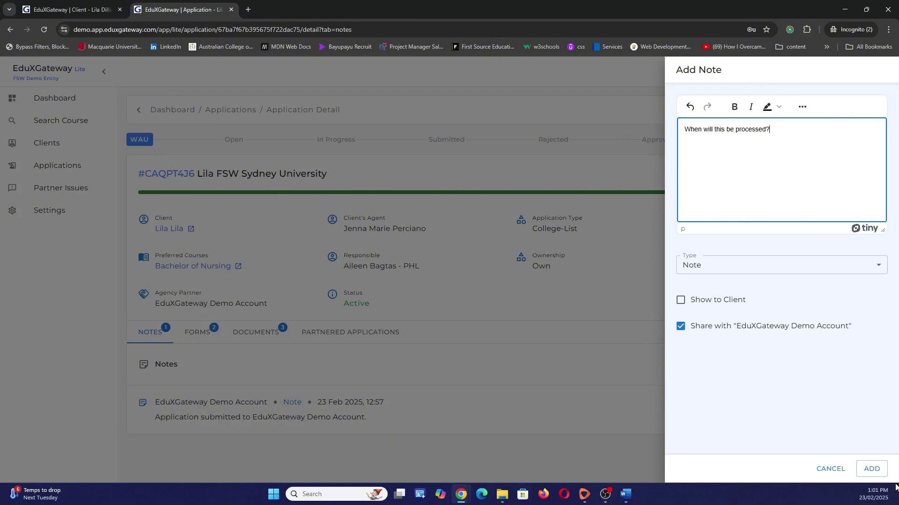
click(870, 468)
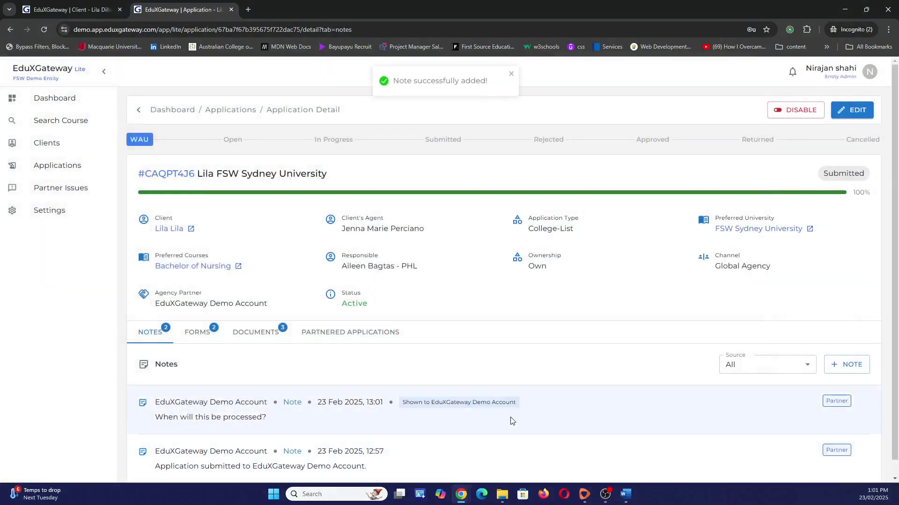
scroll(468, 401, down, 1)
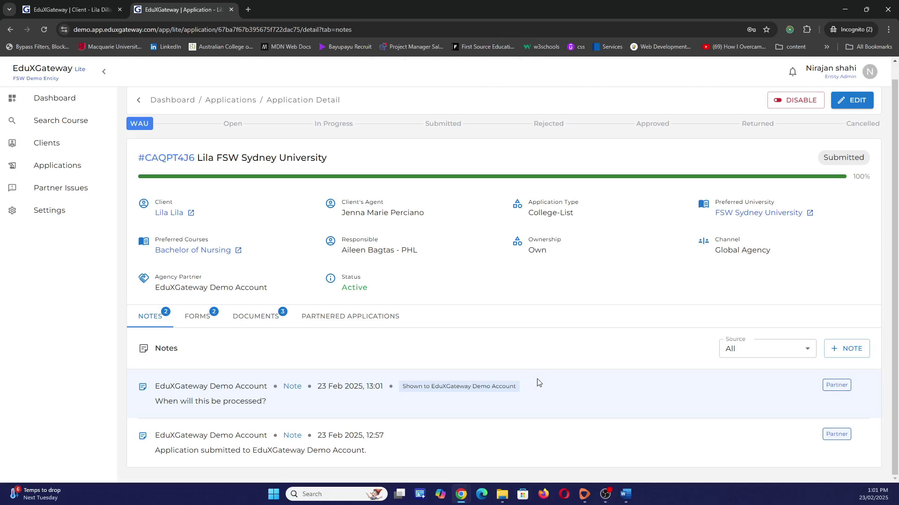
drag(537, 382, 581, 411)
click(563, 358)
Start a new partner issue with External visibility and Global Agency | EduXGateway Demo Account as the agency partner.
click(85, 189)
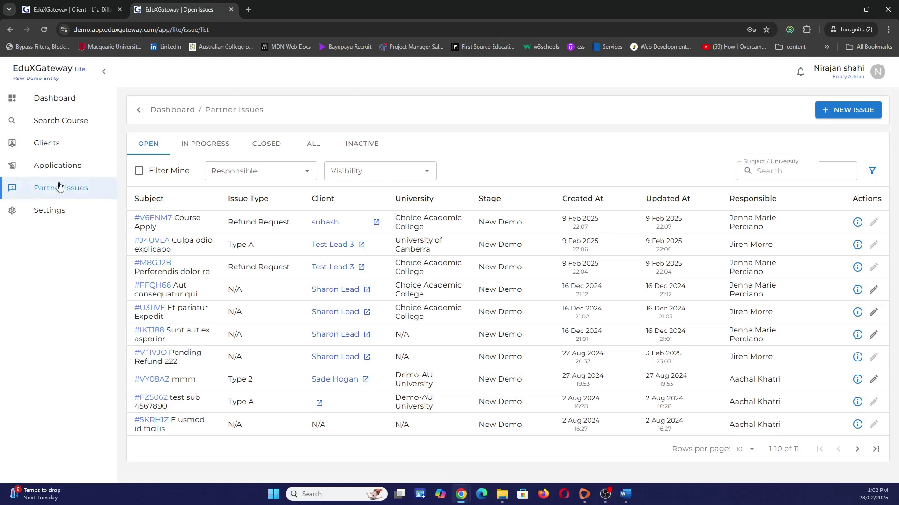
click(848, 110)
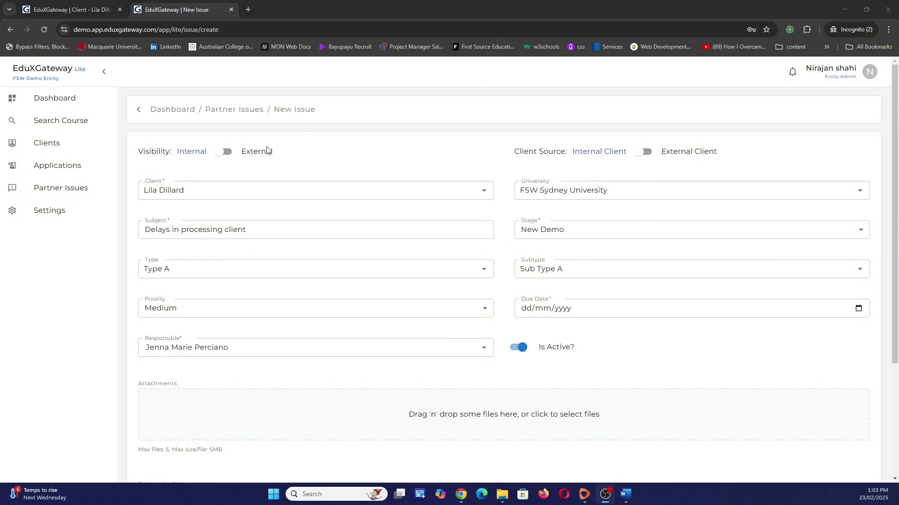
click(231, 159)
click(527, 157)
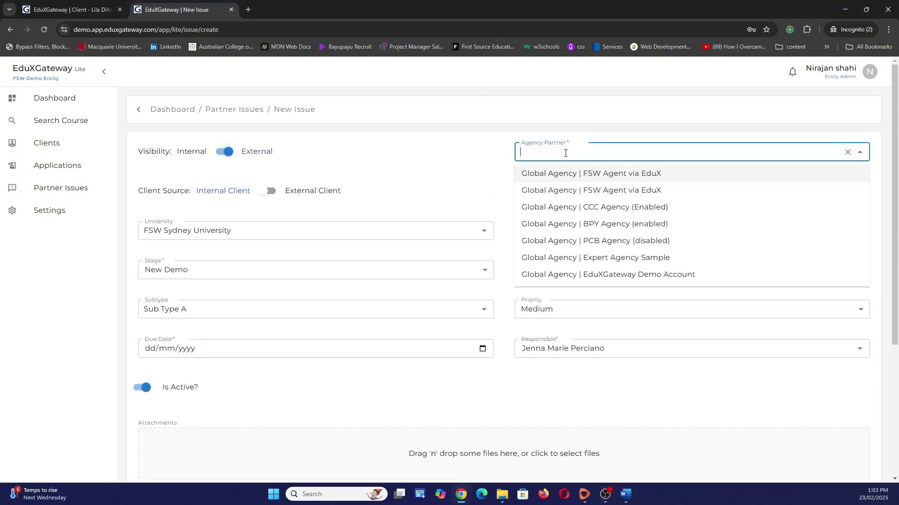
click(589, 279)
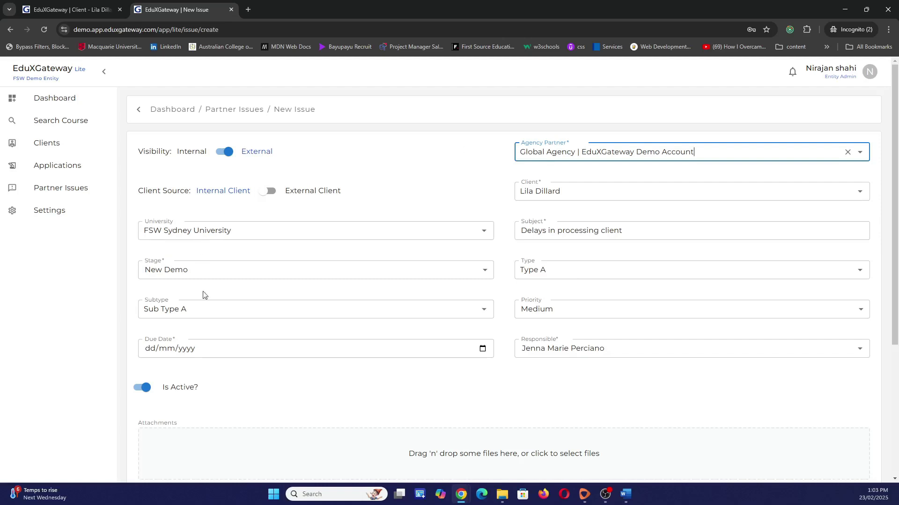
Replace the placeholder issue description with "Something".
scroll(497, 393, down, 1)
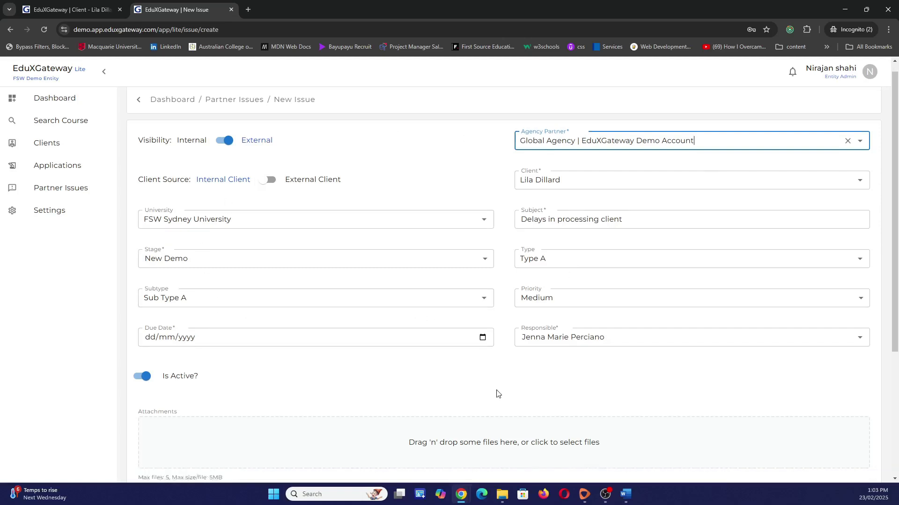
scroll(497, 393, down, 1)
scroll(497, 393, down, 2)
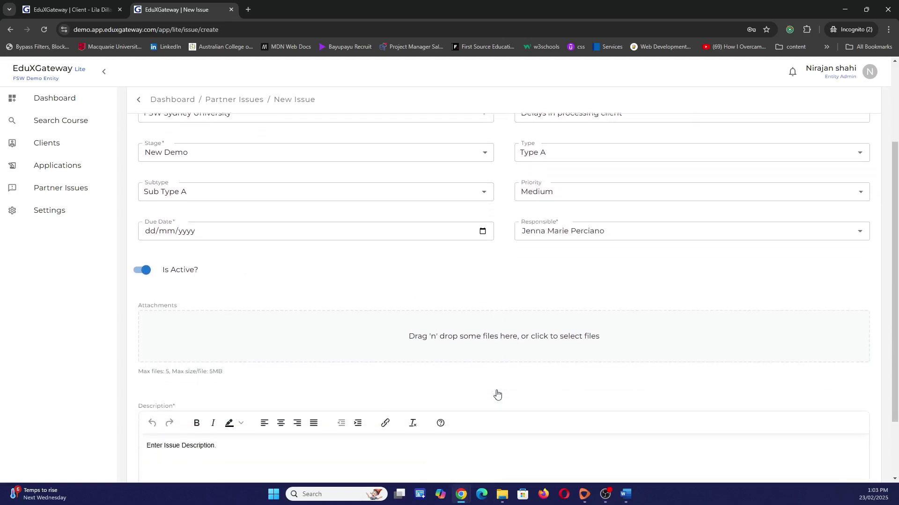
scroll(399, 408, down, 2)
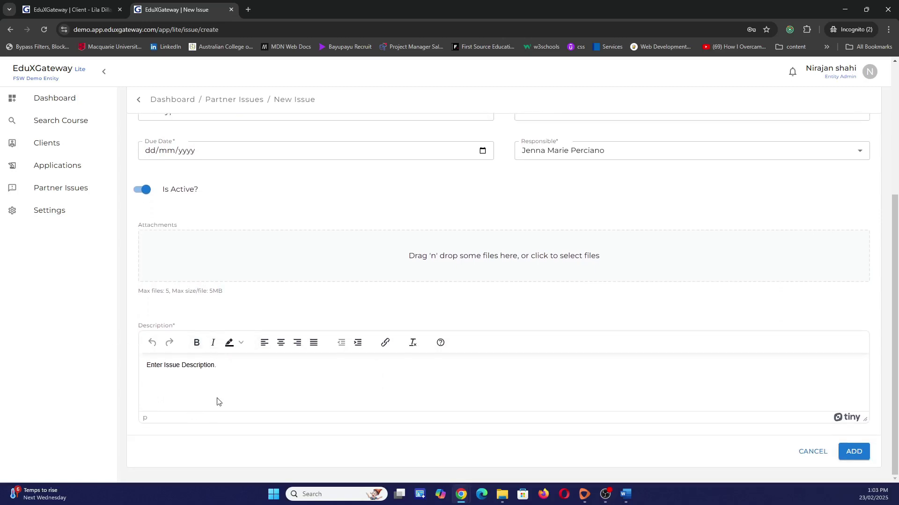
click(230, 365)
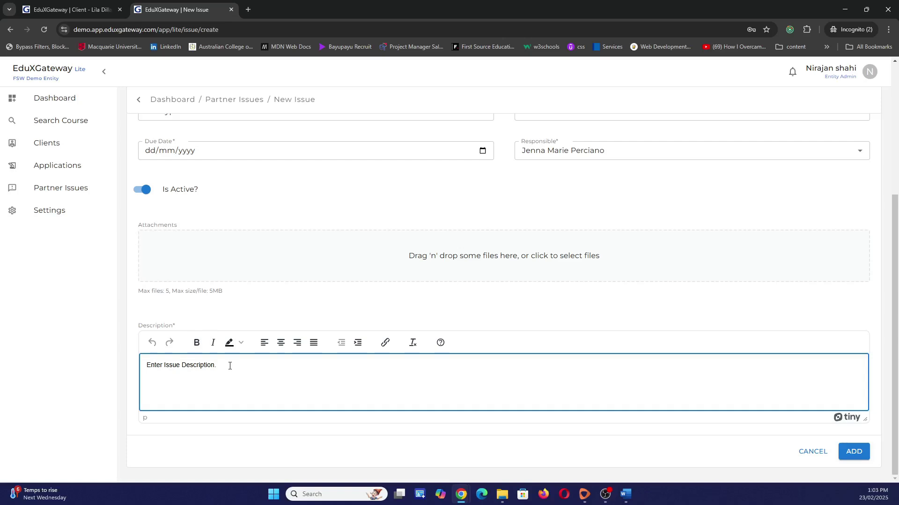
key(BackSpace)
key(BackSpace)
key(BackSpace)
key(BackSpace)
key(BackSpace)
key(BackSpace)
key(BackSpace)
key(BackSpace)
key(BackSpace)
key(BackSpace)
key(BackSpace)
key(BackSpace)
key(BackSpace)
key(BackSpace)
key(BackSpace)
key(BackSpace)
key(BackSpace)
key(BackSpace)
key(BackSpace)
key(BackSpace)
key(BackSpace)
key(BackSpace)
text(Something)
Set the issue's due date to 28/02/2025 and add the issue.
click(857, 451)
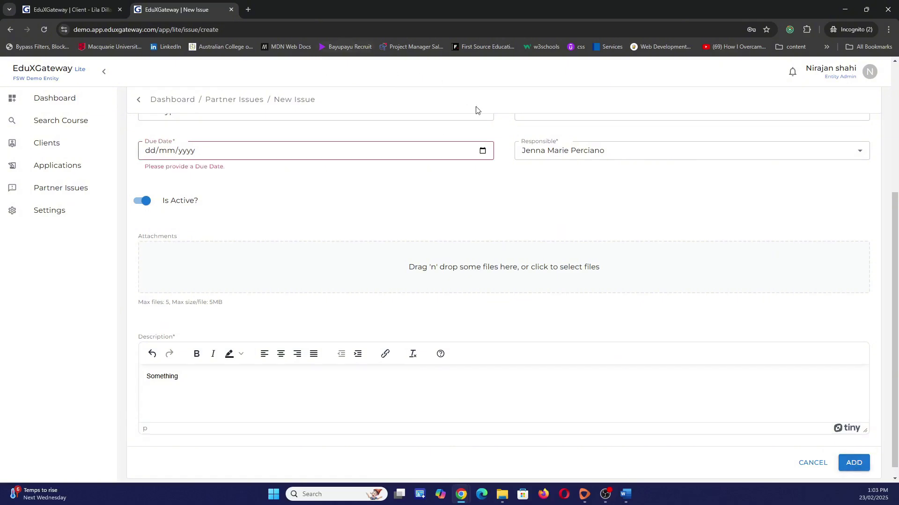
click(483, 151)
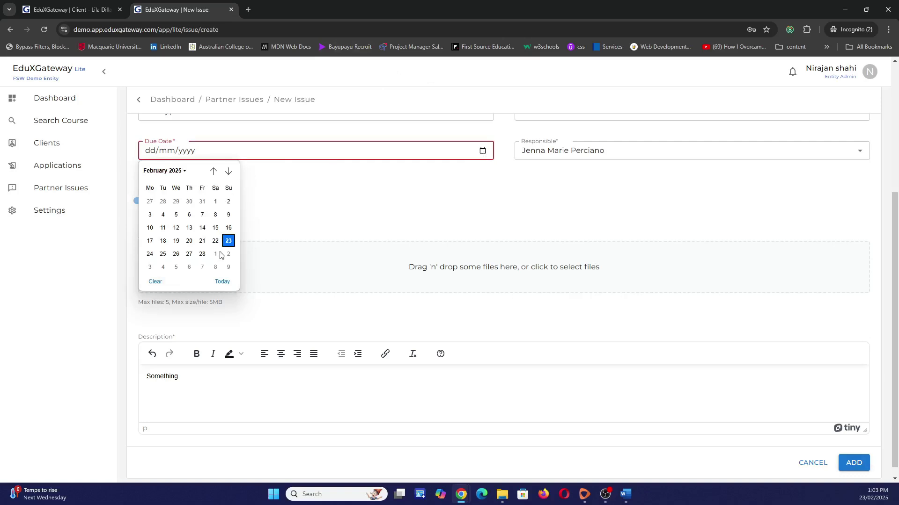
click(202, 255)
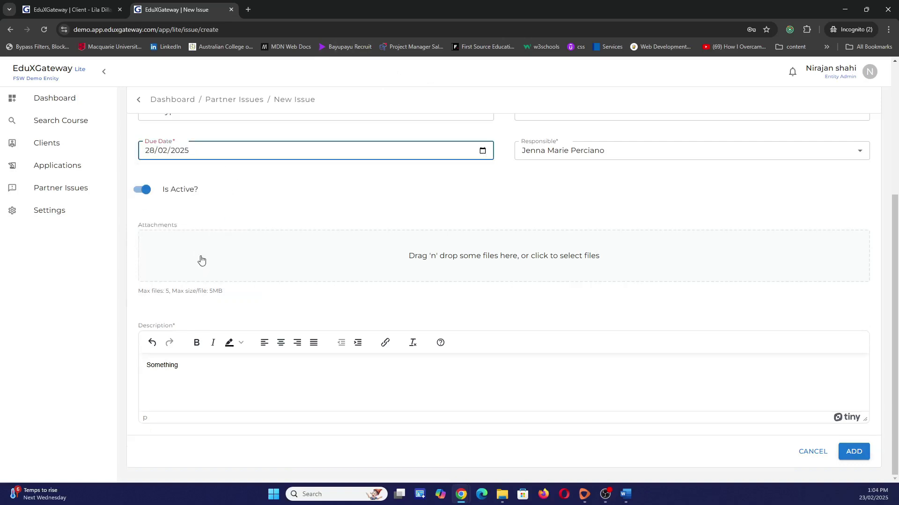
click(856, 452)
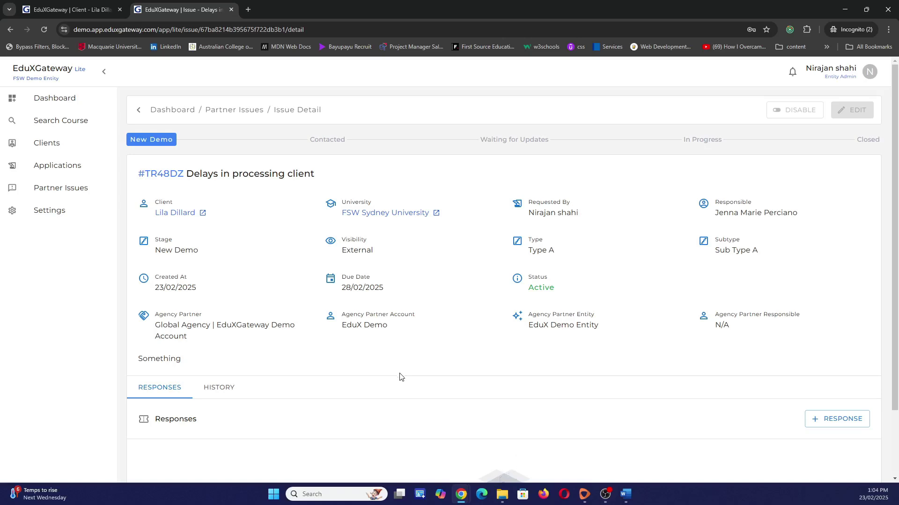
Review the new issue's details and responses, and return to the list of partner issues.
scroll(400, 380, down, 2)
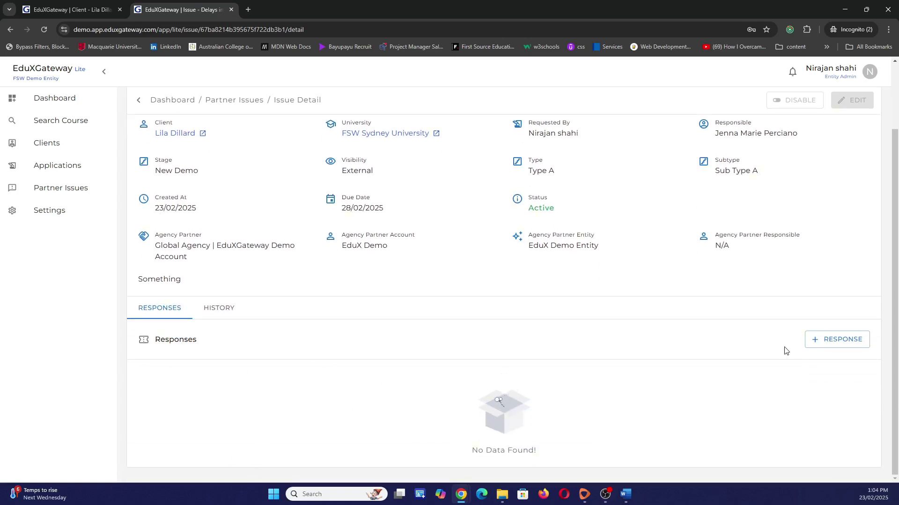
scroll(526, 405, up, 1)
scroll(526, 404, up, 1)
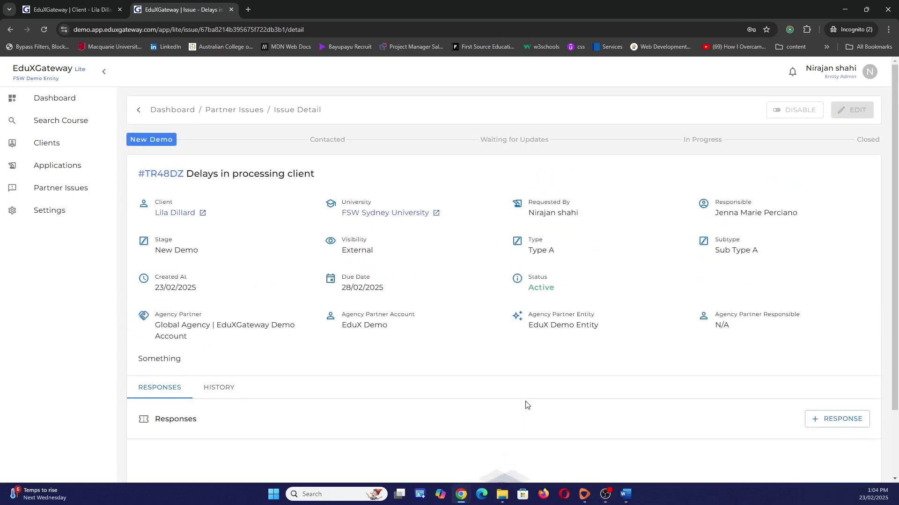
click(69, 191)
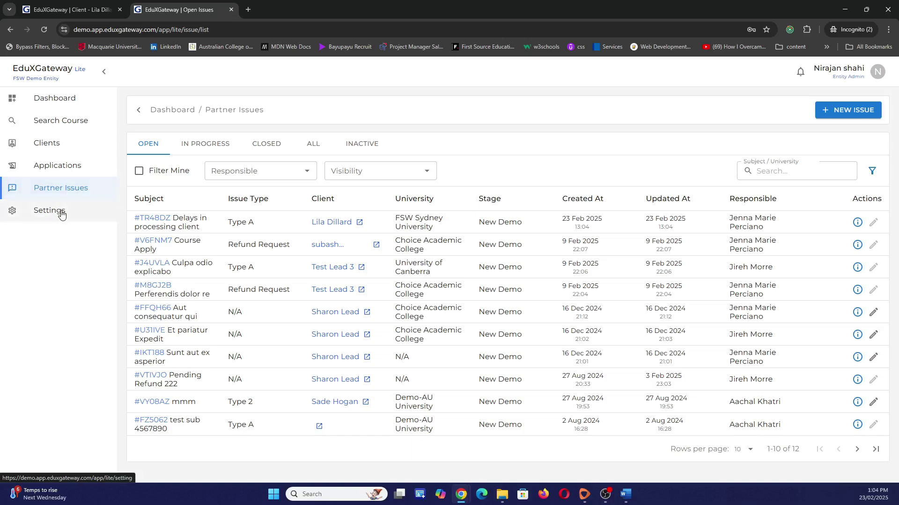
Open the entity settings and look through the Agency Lite users.
click(61, 213)
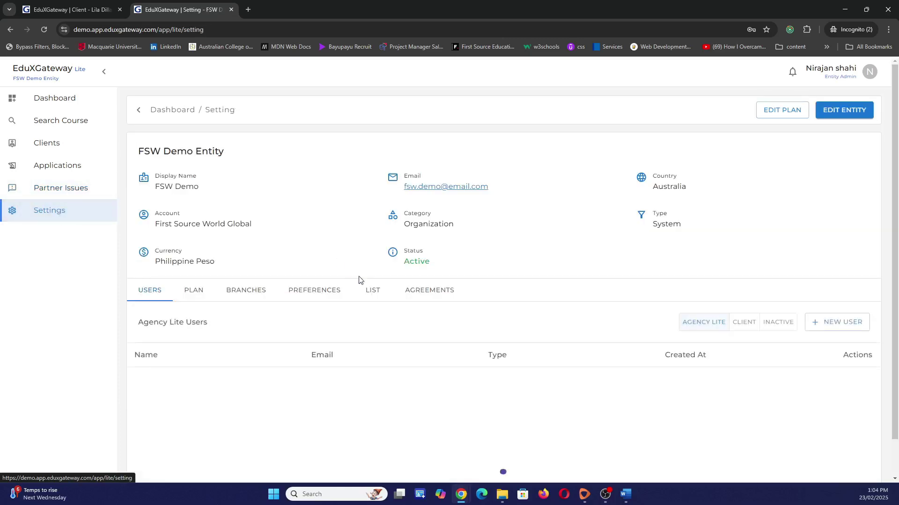
scroll(264, 379, down, 1)
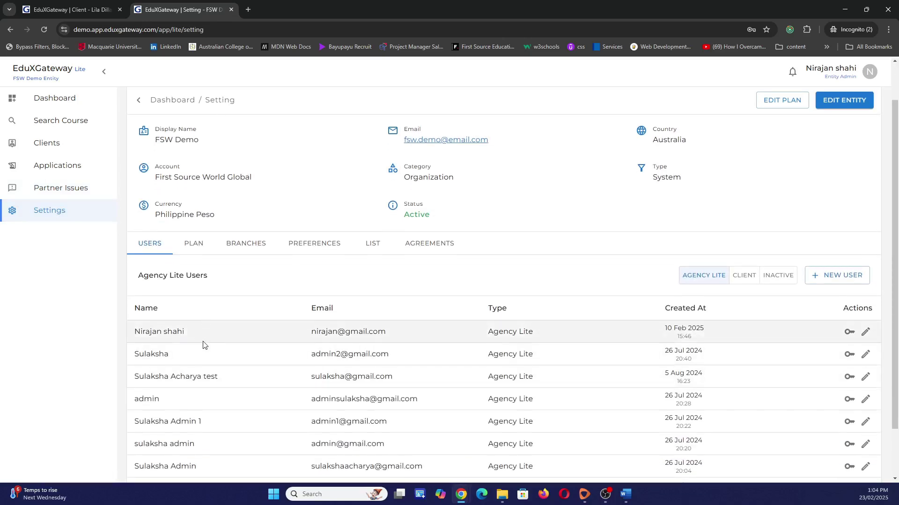
scroll(202, 345, up, 1)
Review the entity's plan, branches and branding preferences, including the logo images.
click(197, 294)
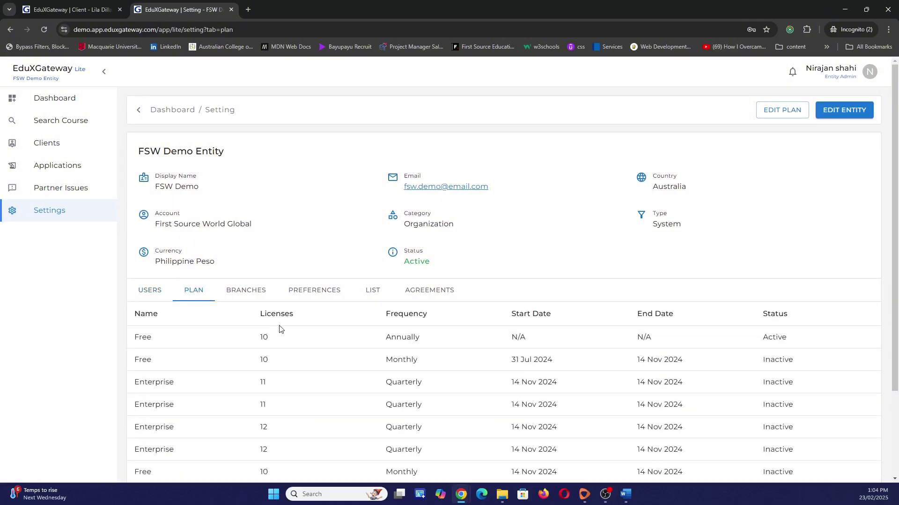
click(254, 290)
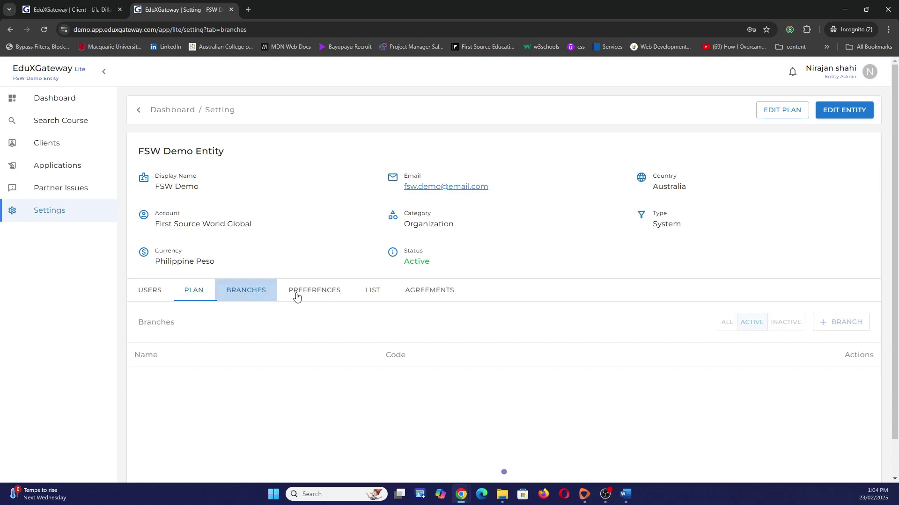
click(306, 290)
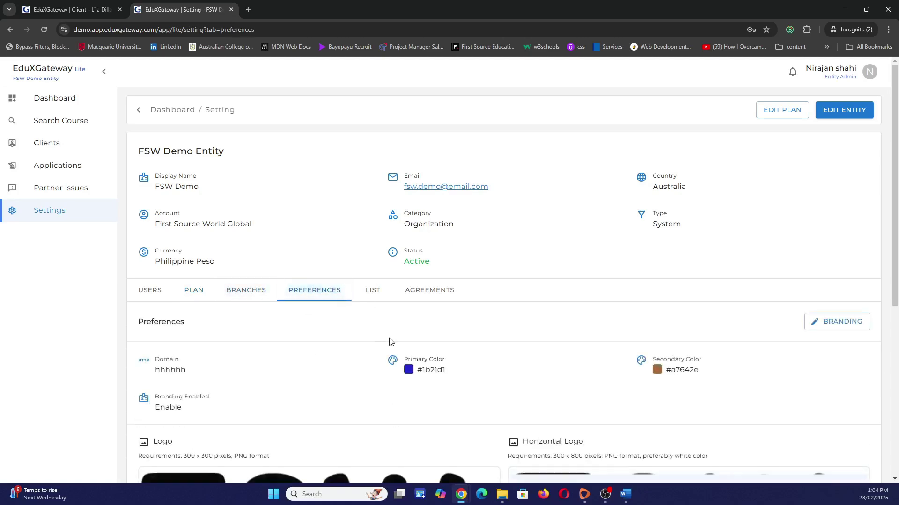
scroll(389, 341, down, 3)
scroll(389, 341, down, 4)
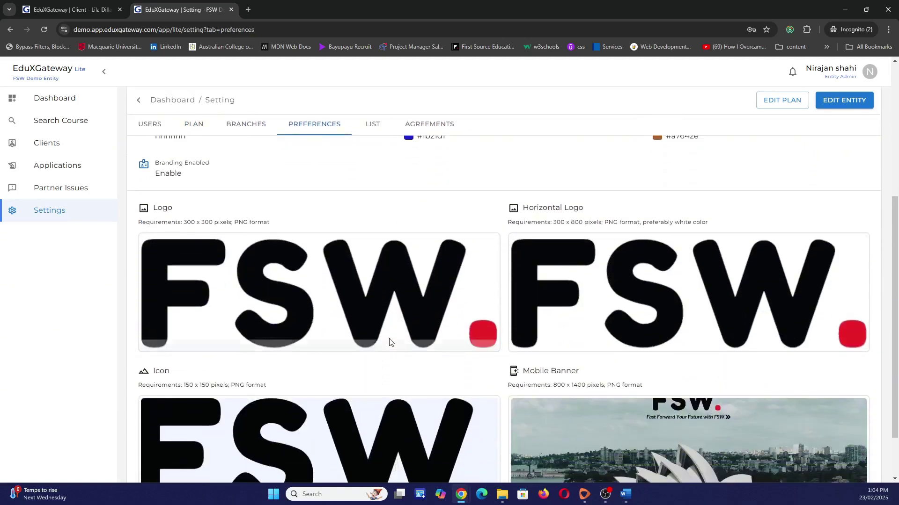
Finish checking the branding images, and review the entity-level lists and the entity's agreements.
scroll(389, 341, up, 1)
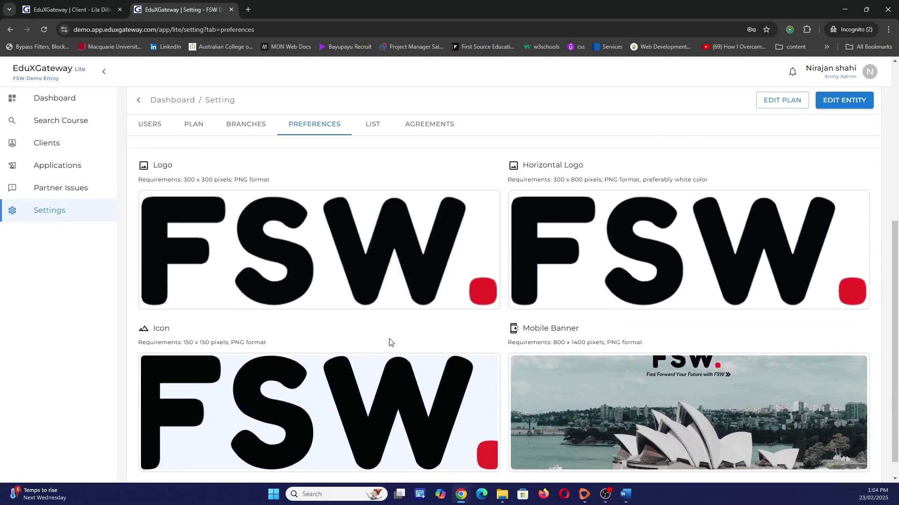
scroll(389, 341, up, 5)
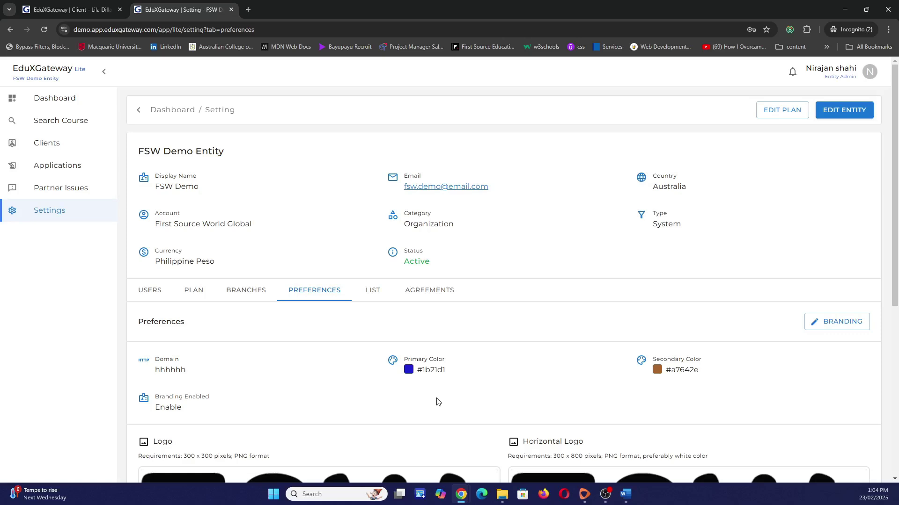
click(372, 294)
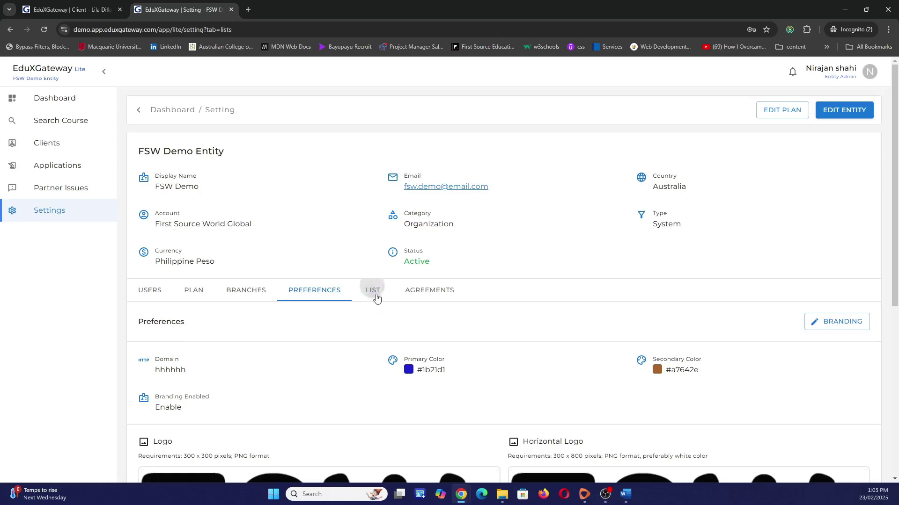
scroll(417, 353, down, 1)
scroll(416, 352, down, 1)
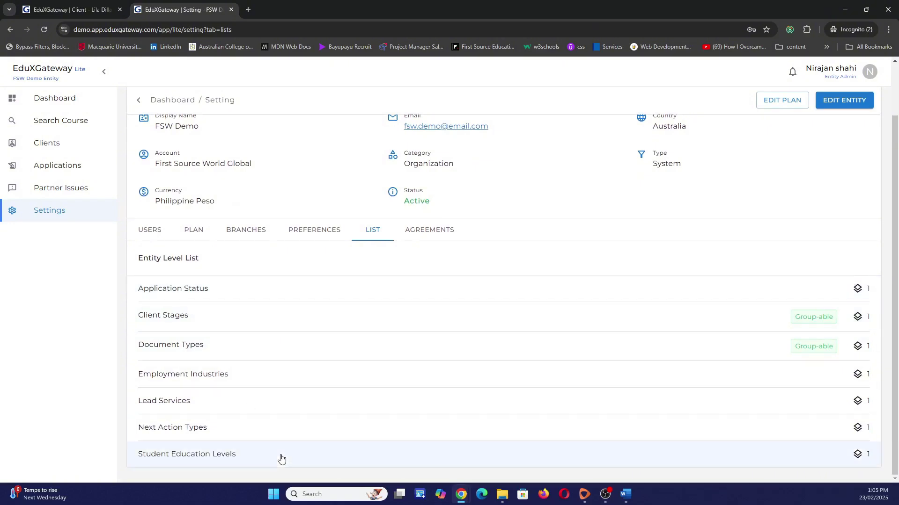
click(440, 236)
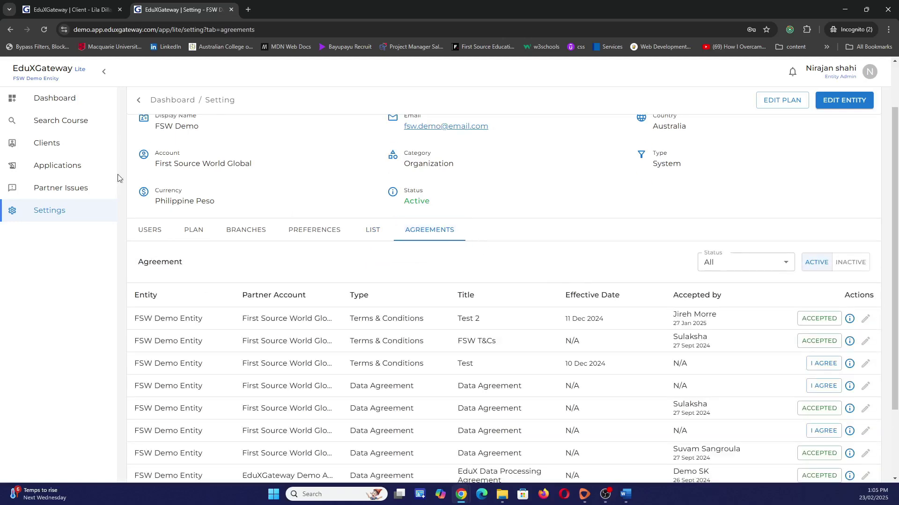
View the list of new clients and return to the dashboard.
click(104, 149)
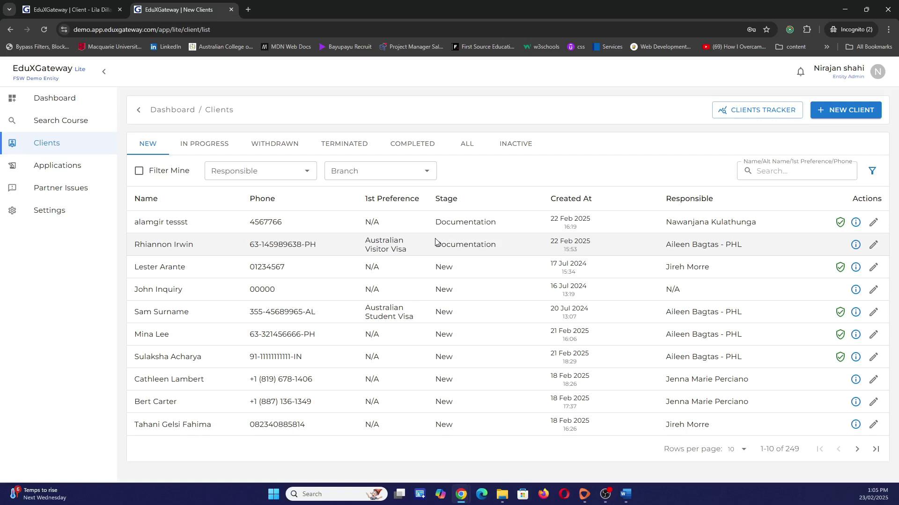
click(68, 101)
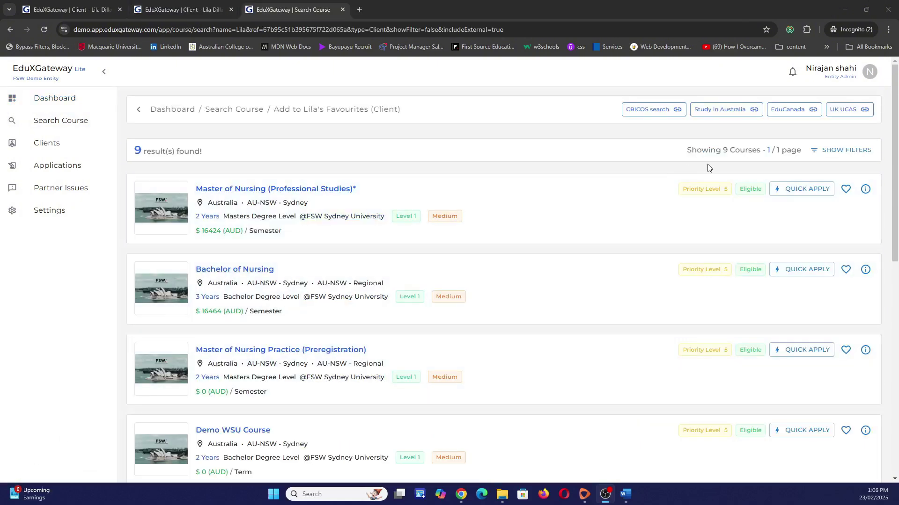
Show the course search filters and search the client's course options for the keyword "Nursing".
click(835, 151)
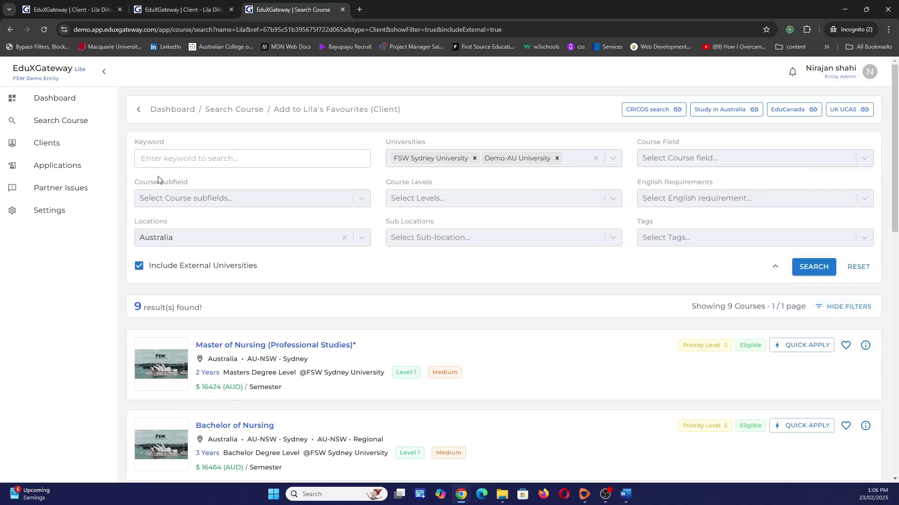
click(216, 162)
text(Nursing)
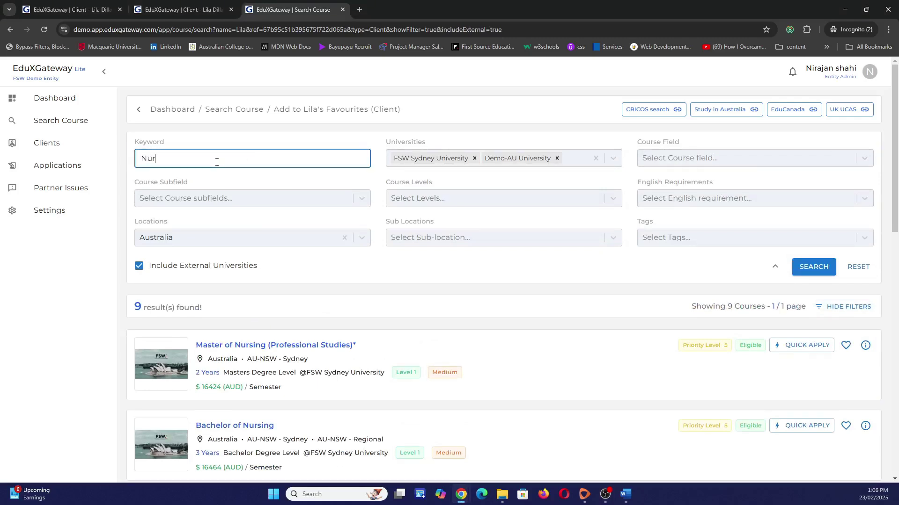
click(808, 268)
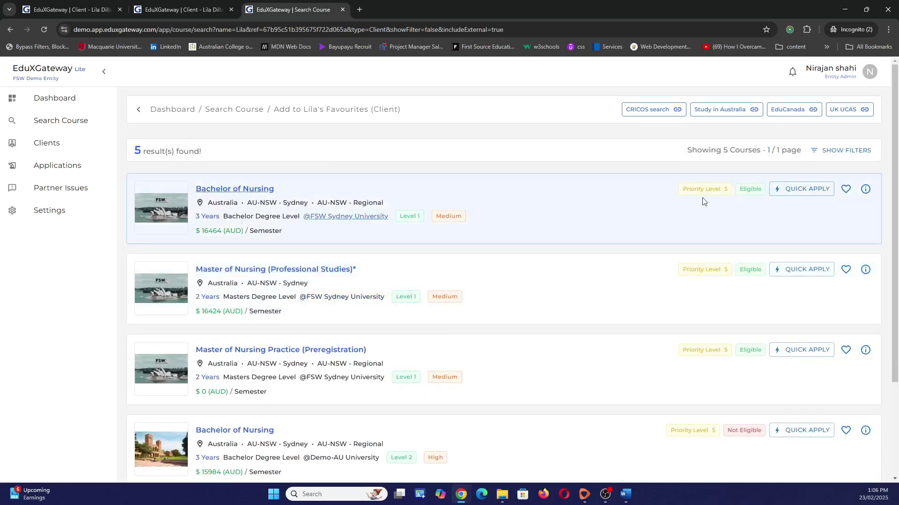
Examine the client's eligibility criteria for the nursing courses at FSW Sydney University and Demo-AU University, and return to the dashboard.
mouse_move(747, 189)
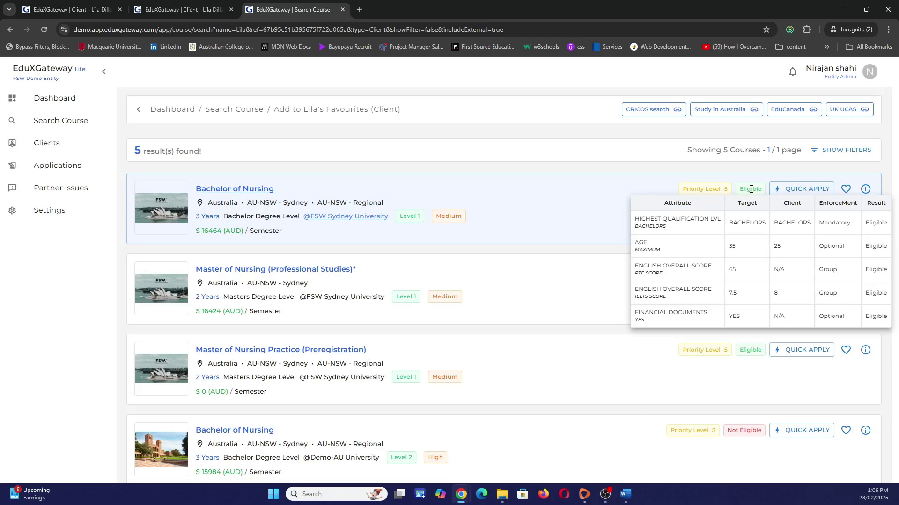
scroll(575, 380, down, 1)
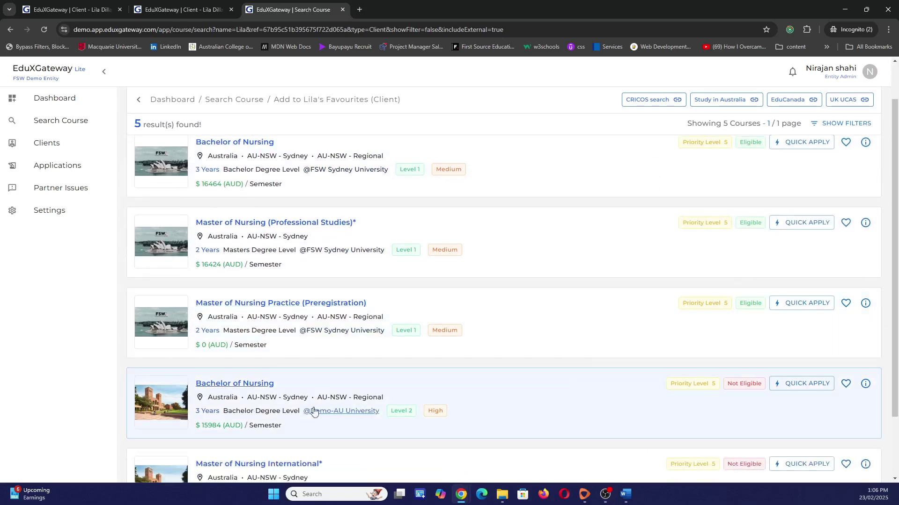
mouse_move(749, 385)
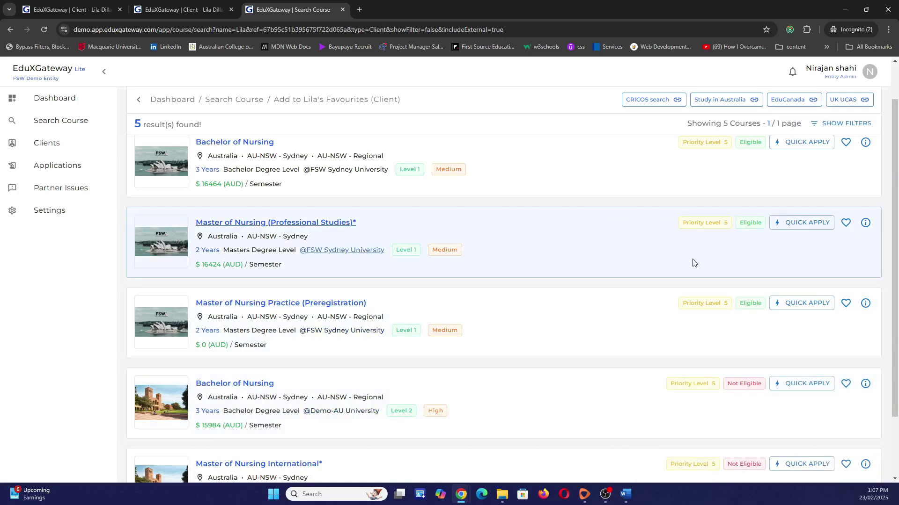
scroll(686, 281, down, 2)
mouse_move(744, 276)
scroll(721, 312, up, 3)
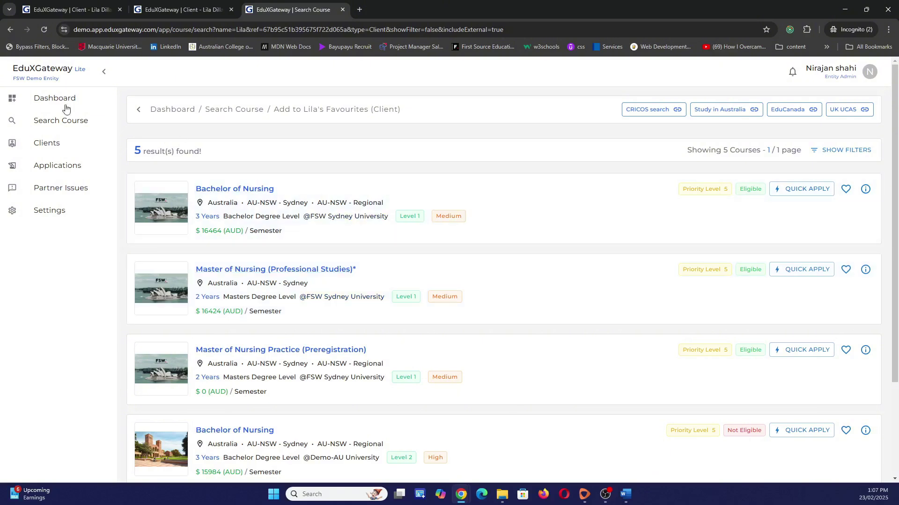
click(79, 99)
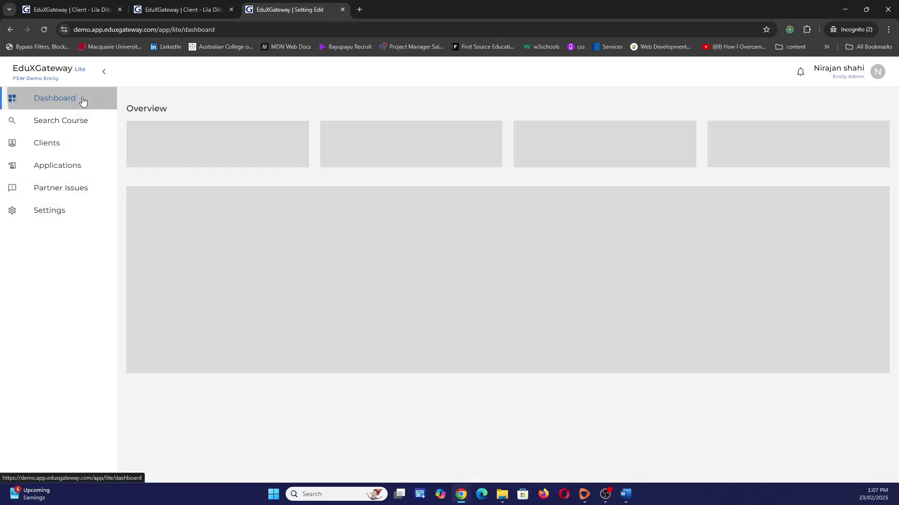